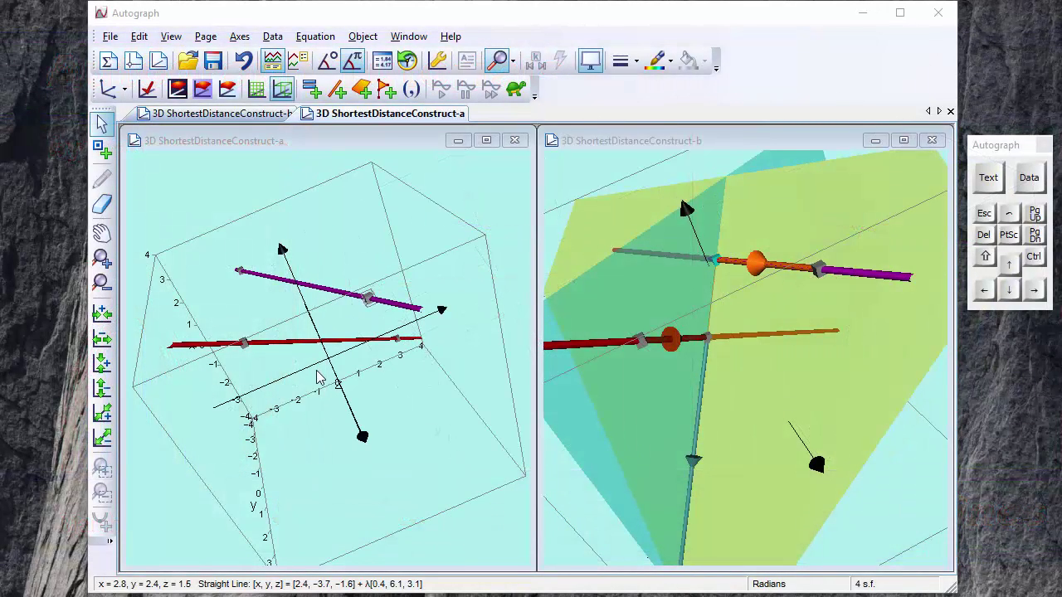
Place a point on the red line in ShortestDistanceConstruct-a and create the plane perpendicular to the line through that point.
drag(318, 378, 291, 381)
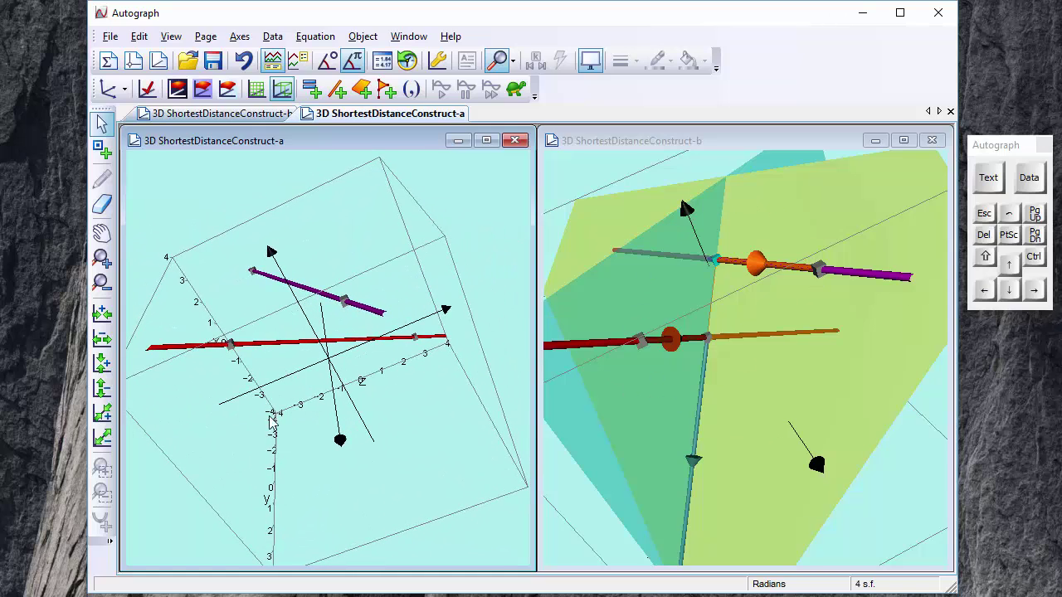
drag(266, 400, 301, 380)
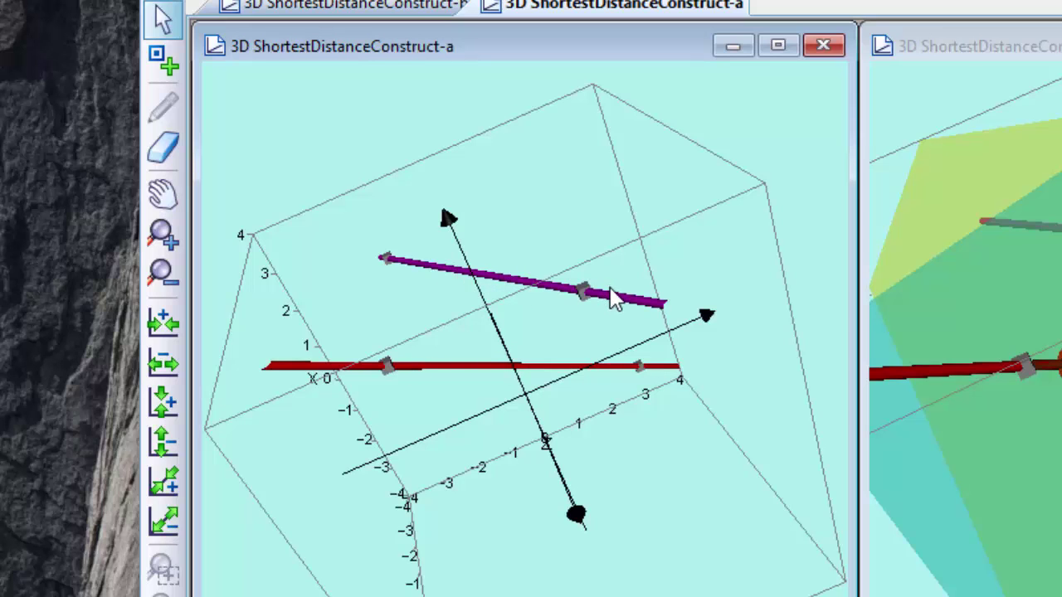
click(162, 63)
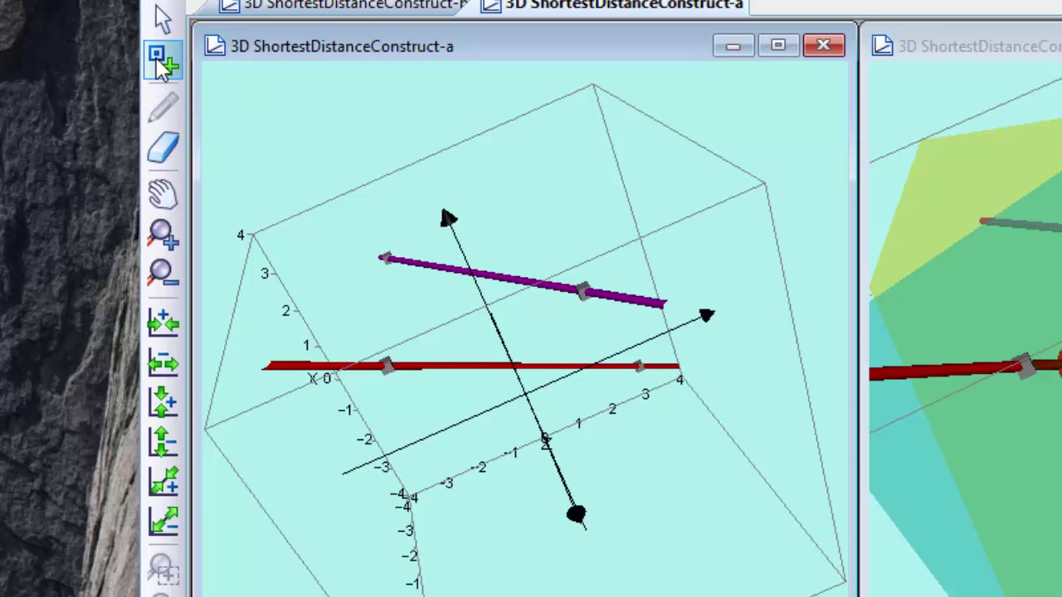
click(452, 365)
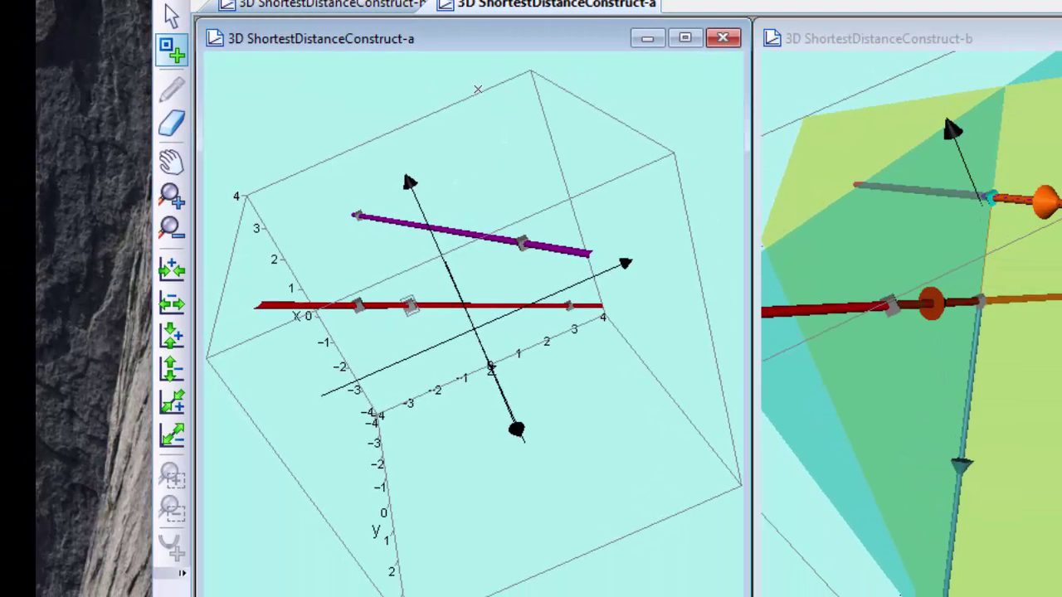
right_click(472, 78)
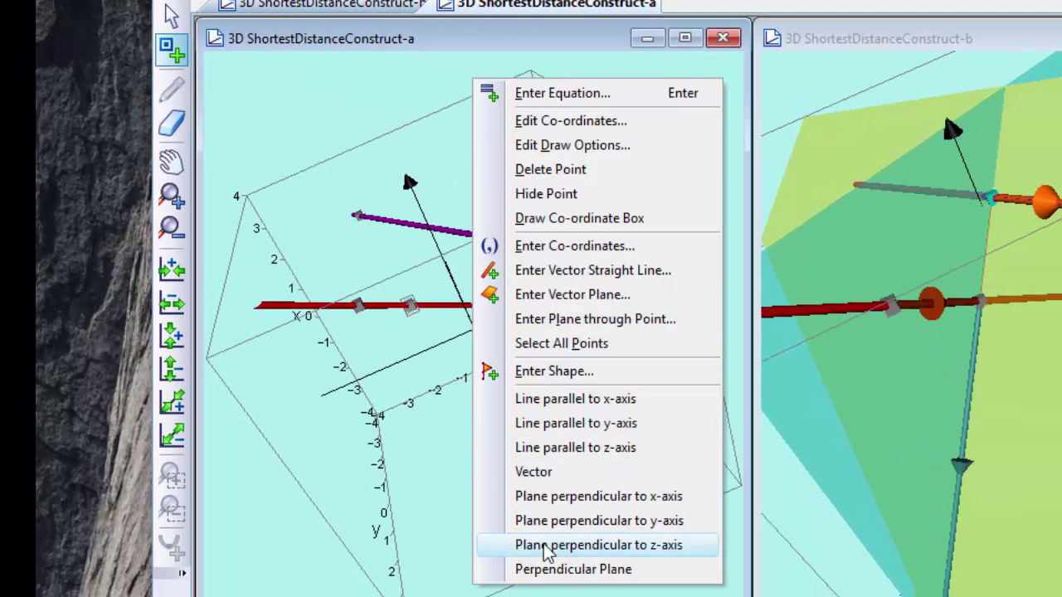
click(557, 572)
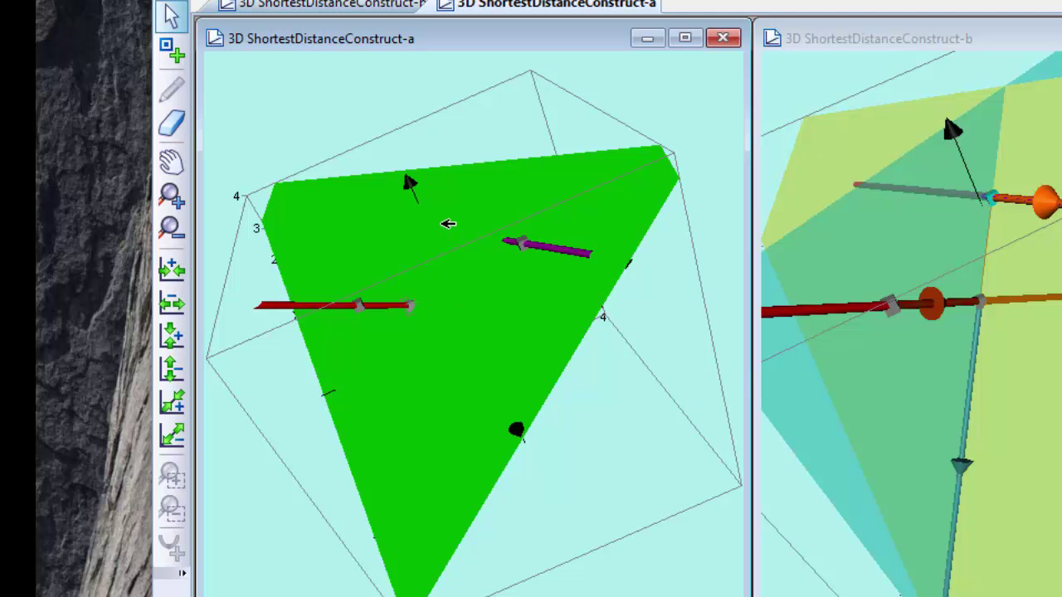
Make the fill of the green perpendicular plane semi-transparent.
click(451, 236)
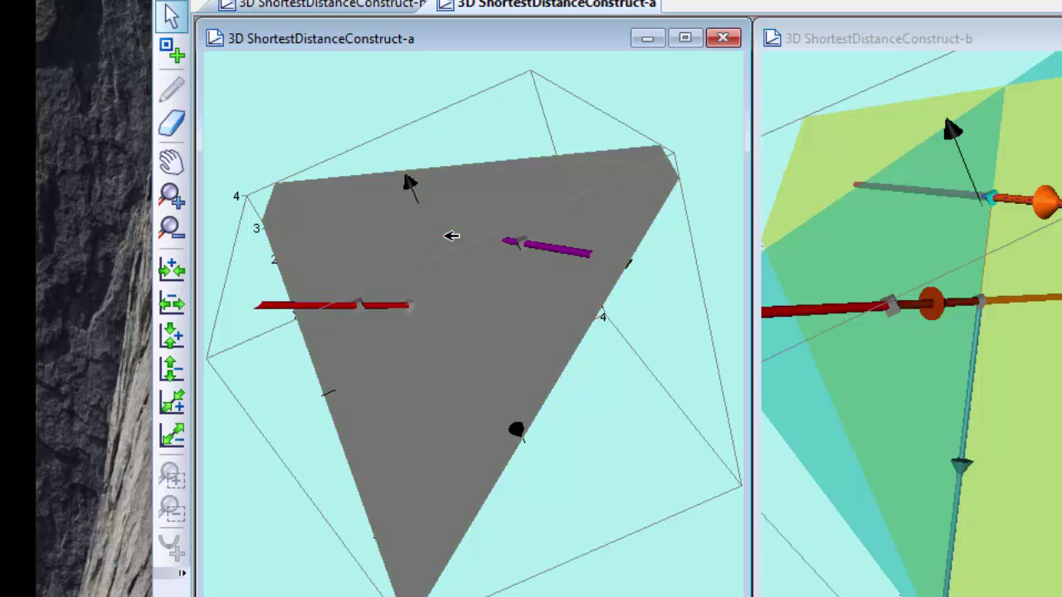
right_click(451, 235)
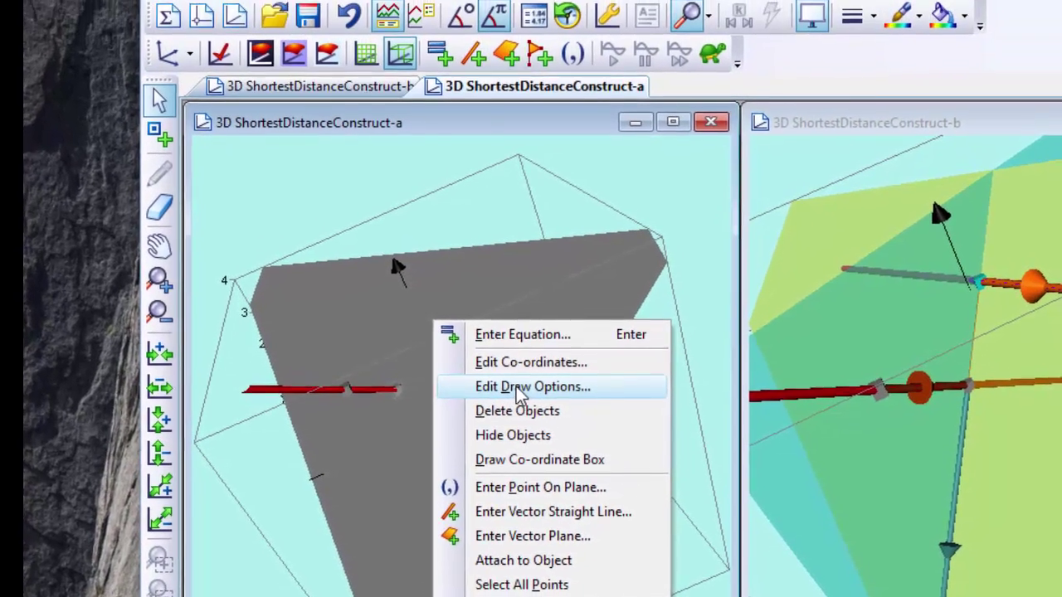
click(526, 300)
drag(249, 402, 299, 408)
click(173, 456)
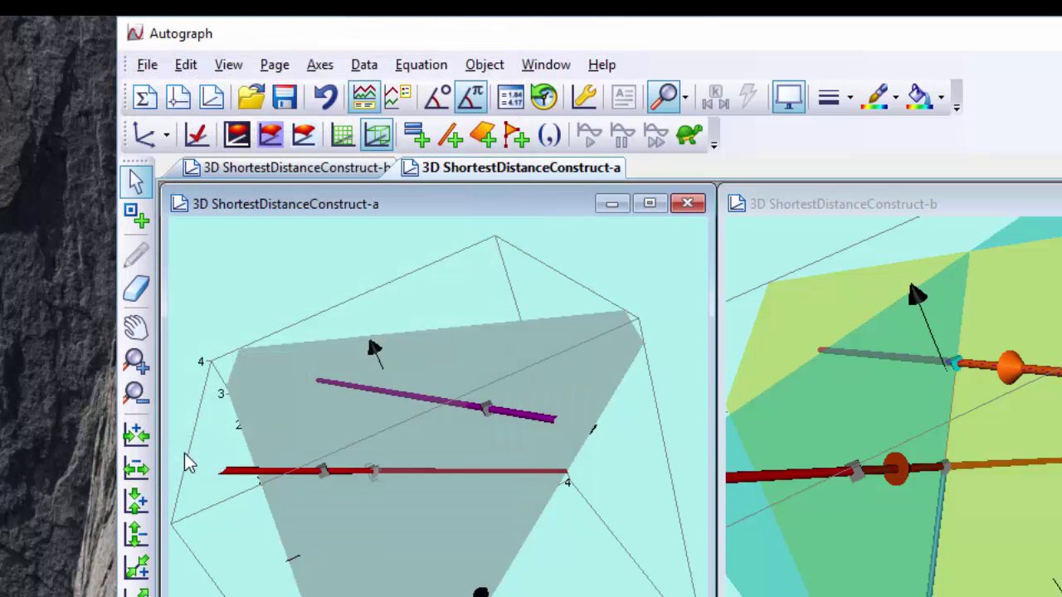
click(268, 561)
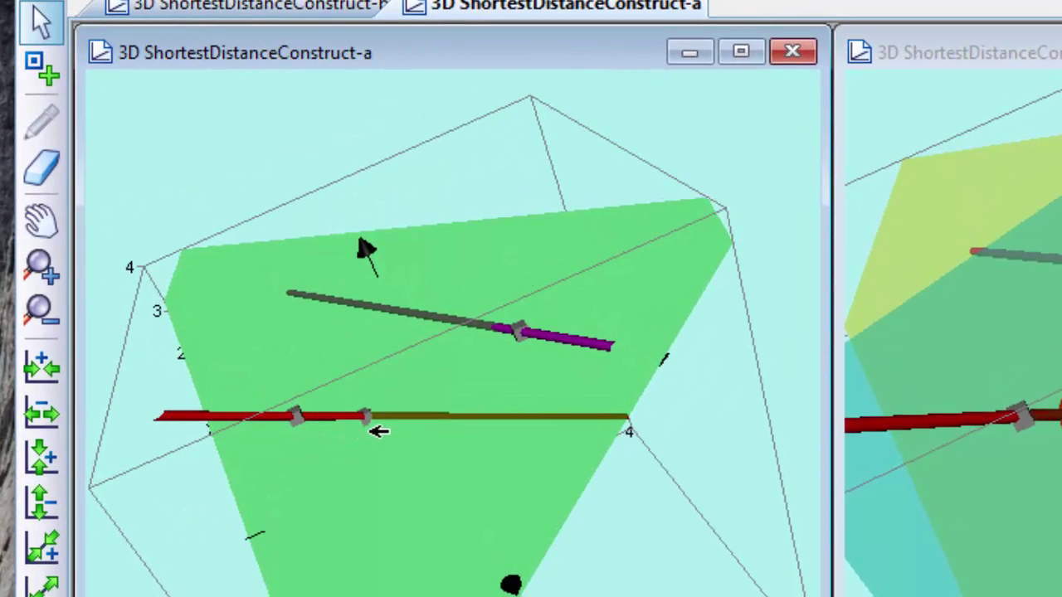
Construct the intersection point of the green plane and the purple line.
click(378, 433)
click(564, 337)
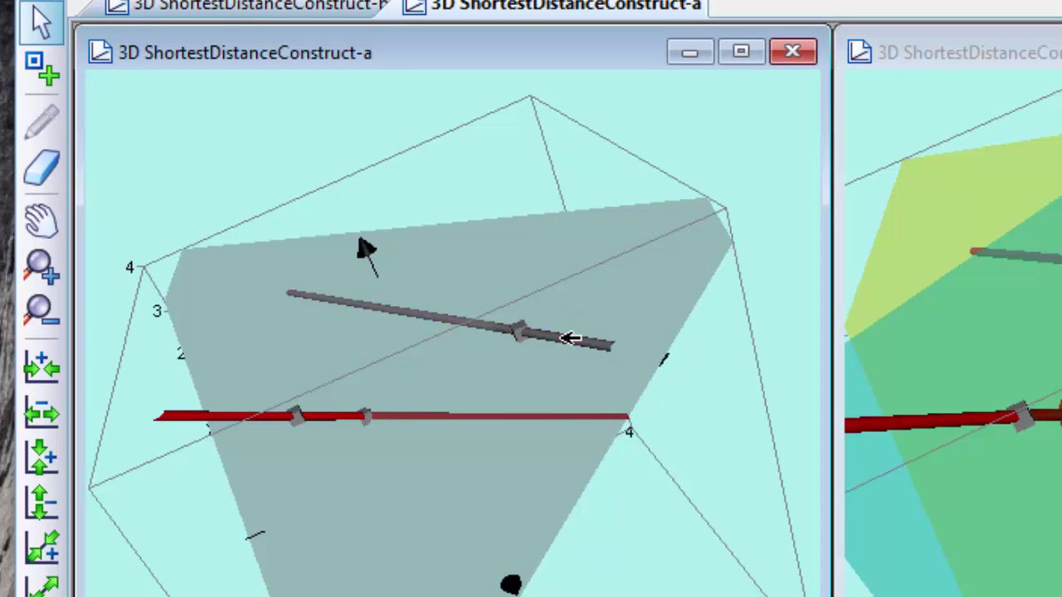
right_click(544, 126)
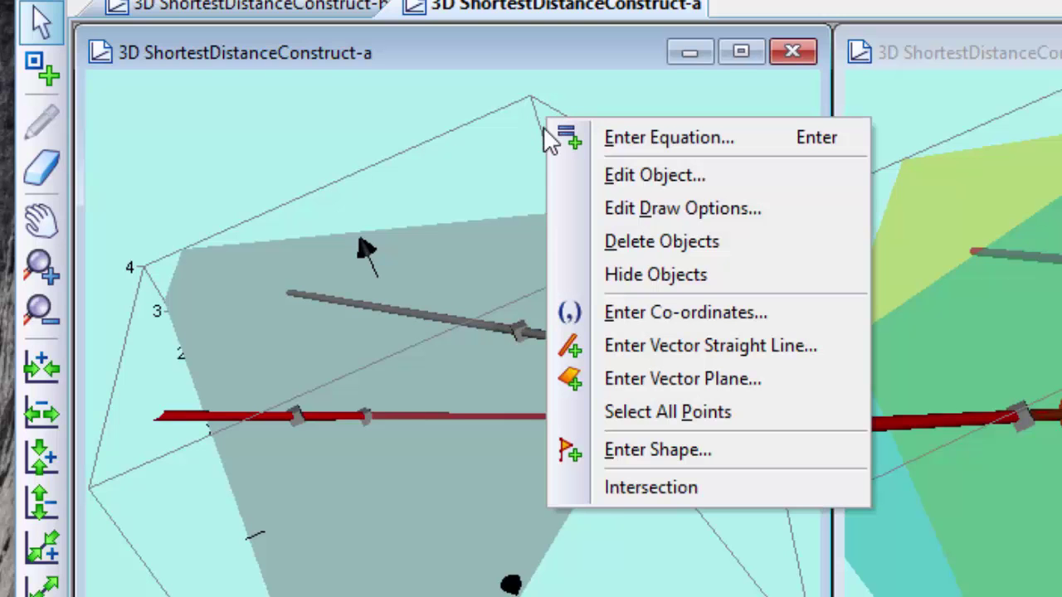
click(634, 491)
Join the new point on the red line to the intersection point on the purple line with a line segment.
click(644, 526)
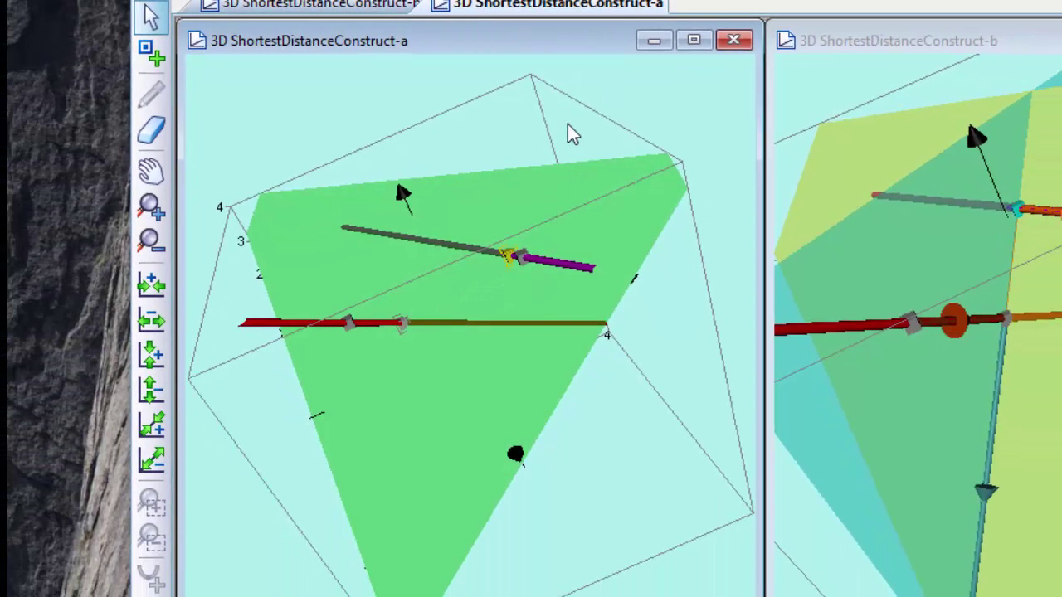
right_click(573, 135)
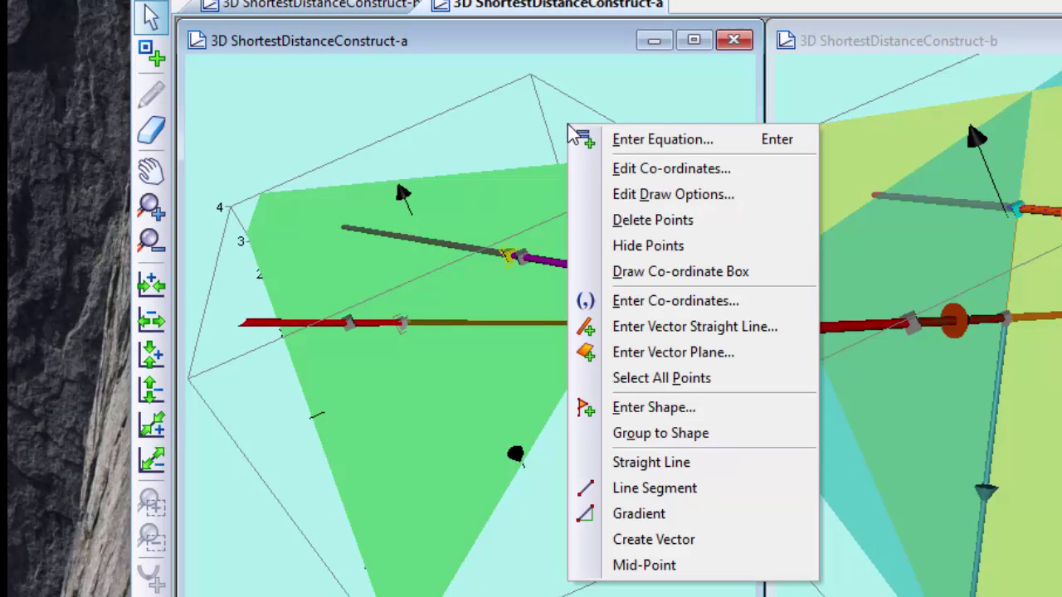
click(653, 490)
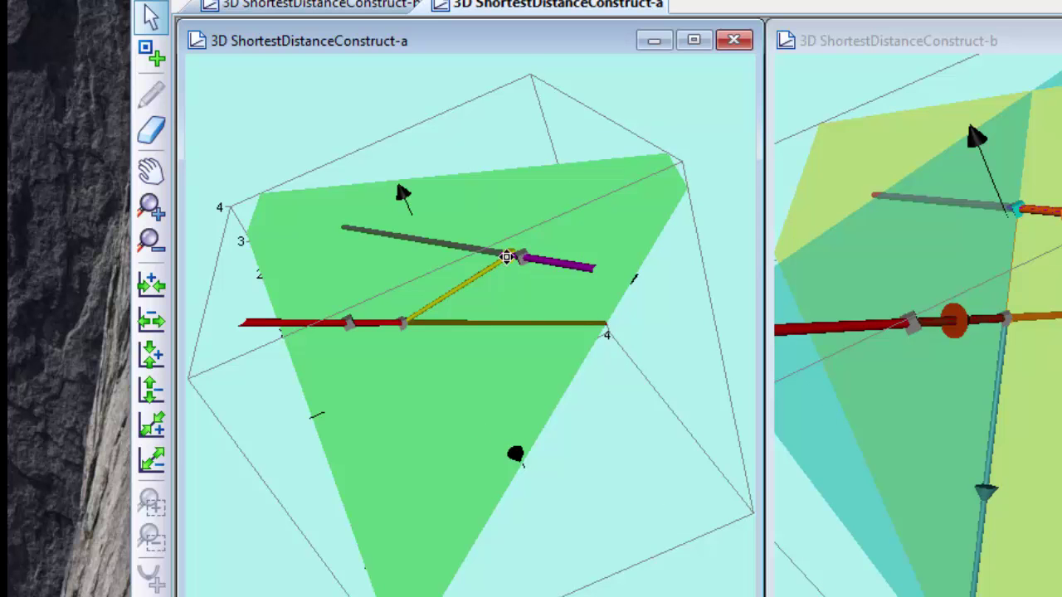
Create a plane through the intersection point on the purple line, perpendicular to the line segment or line selected with it.
click(506, 257)
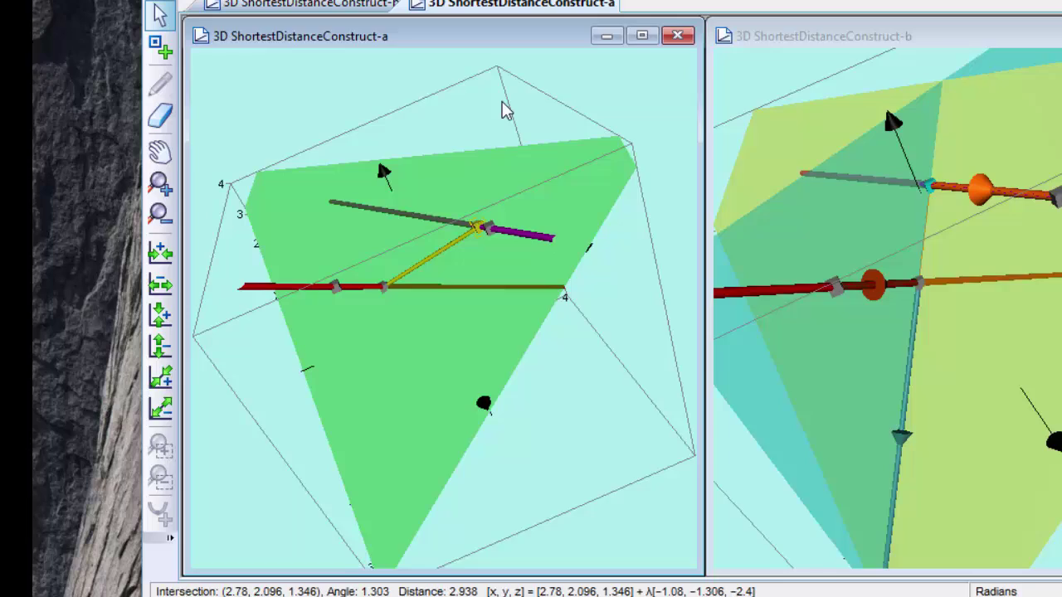
right_click(524, 118)
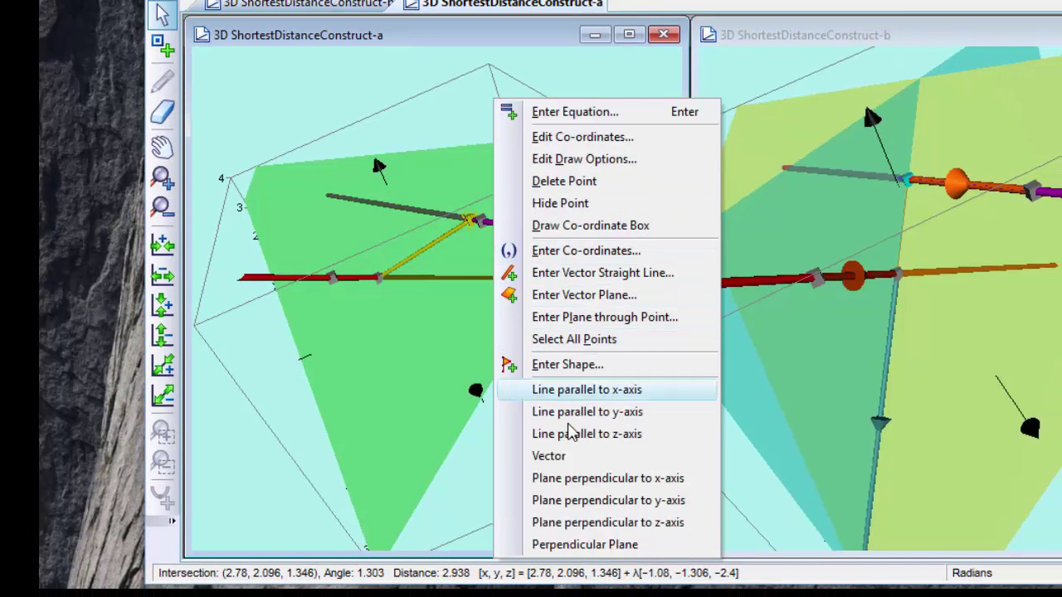
click(582, 546)
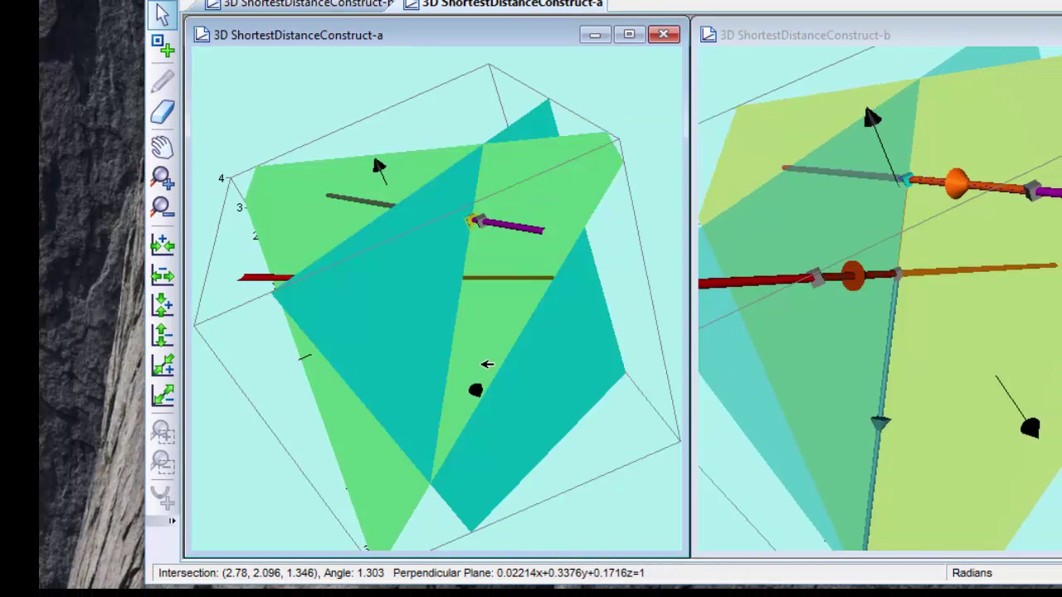
Set the fill transparency of the turquoise perpendicular plane to 51 %.
click(572, 368)
right_click(570, 351)
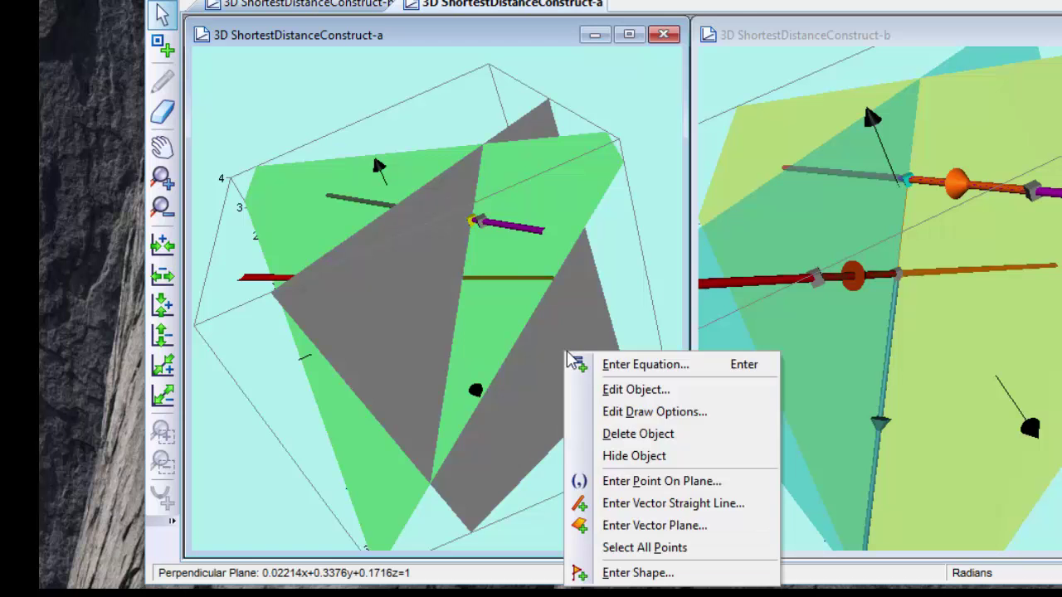
click(630, 414)
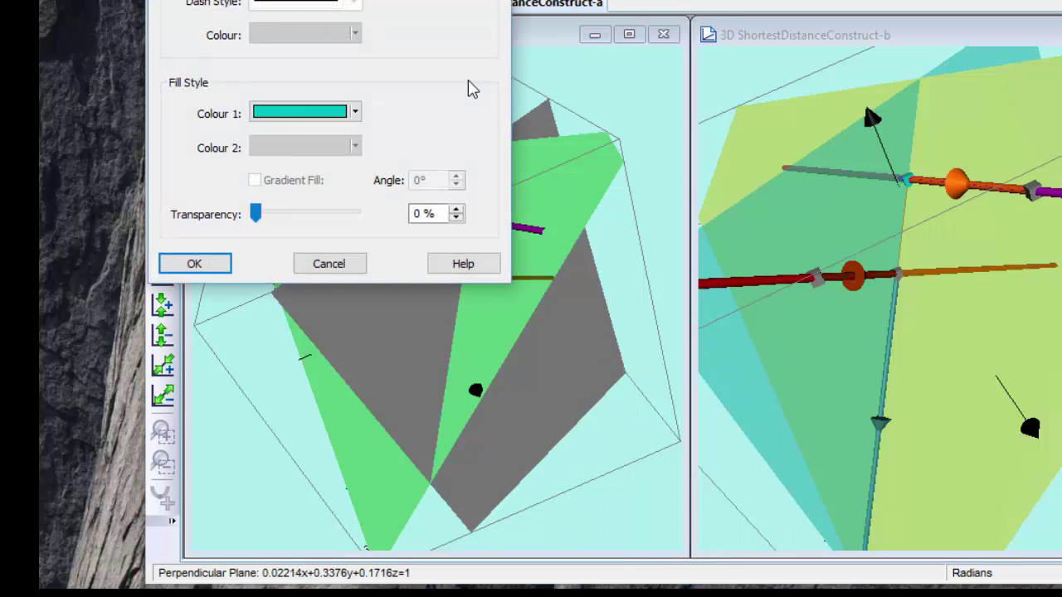
drag(257, 214, 308, 219)
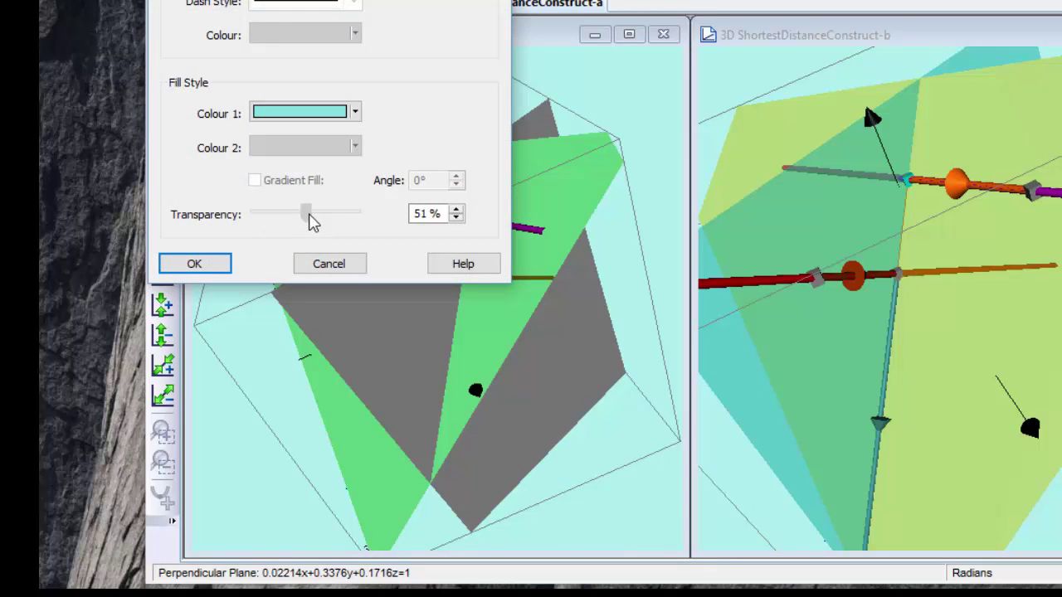
click(209, 268)
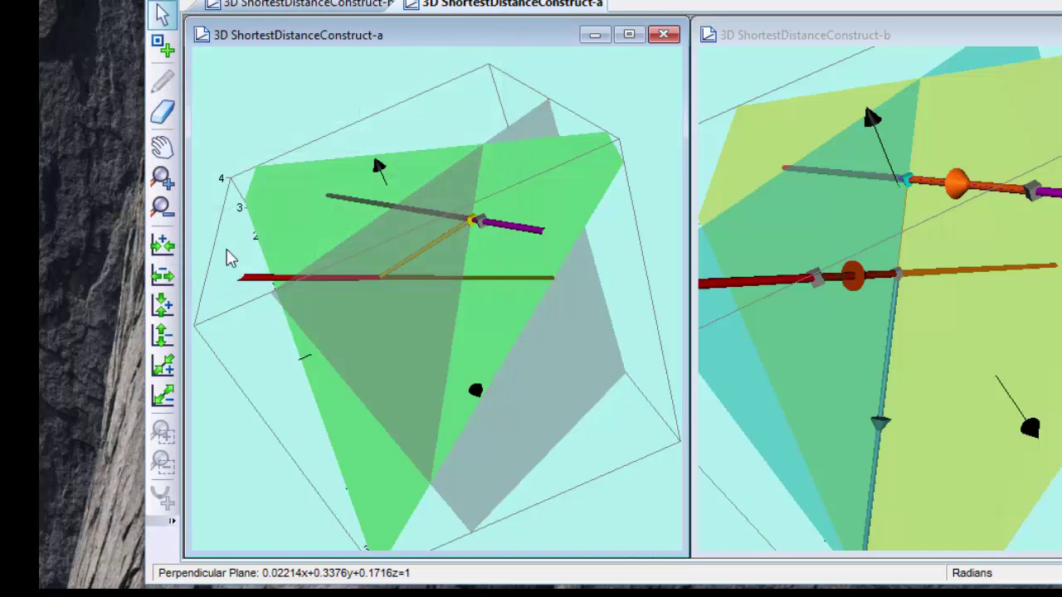
Bring the on-screen keyboard beside the construction and enlarge the 3D view around the yellow line segment.
mouse_move(235, 343)
mouse_down()
mouse_move(257, 347)
mouse_move(280, 374)
mouse_up()
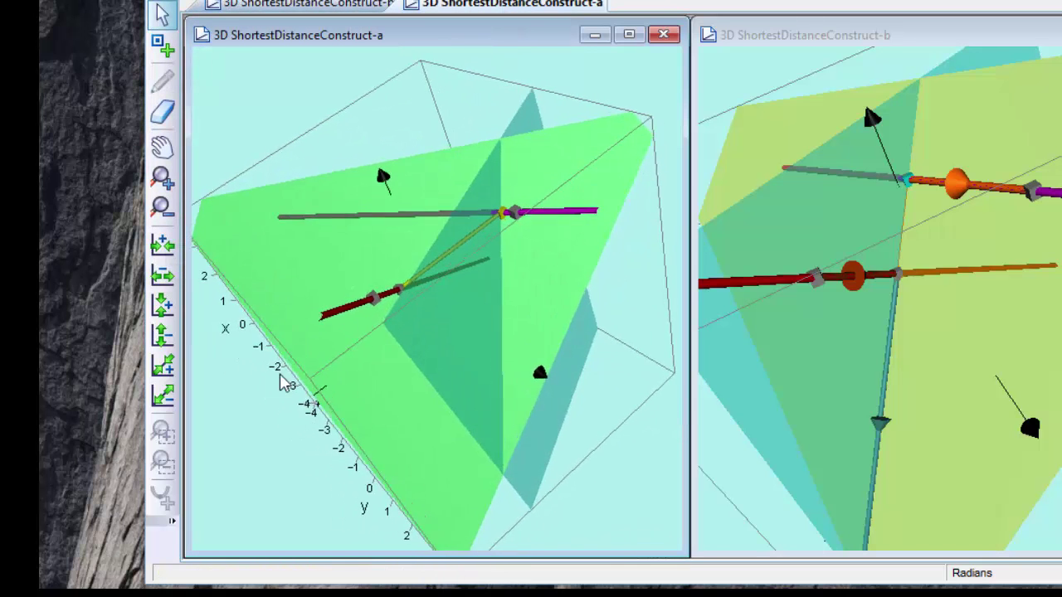
drag(338, 161, 361, 163)
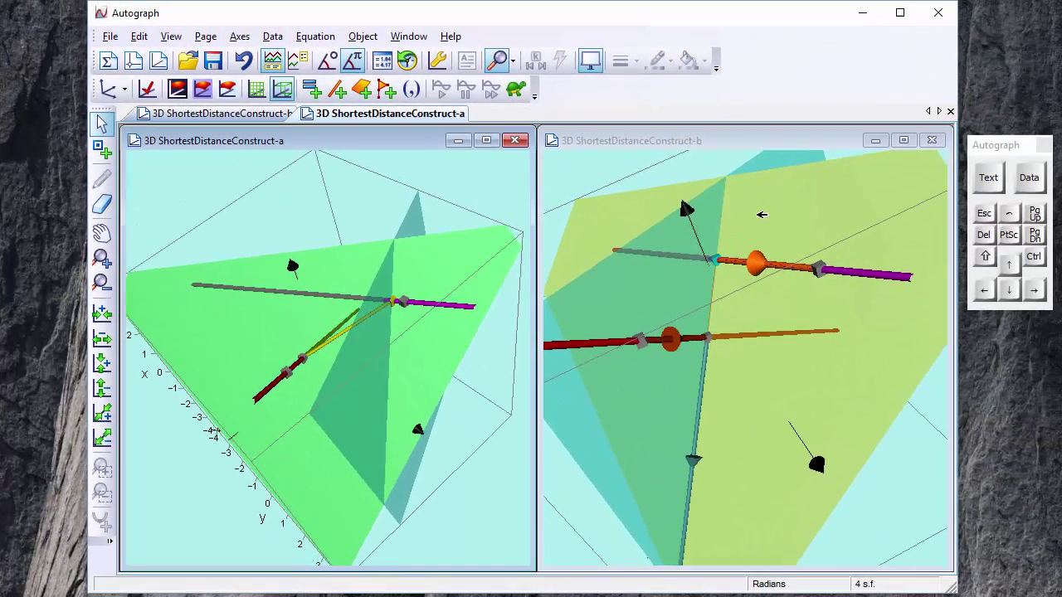
drag(983, 156, 312, 51)
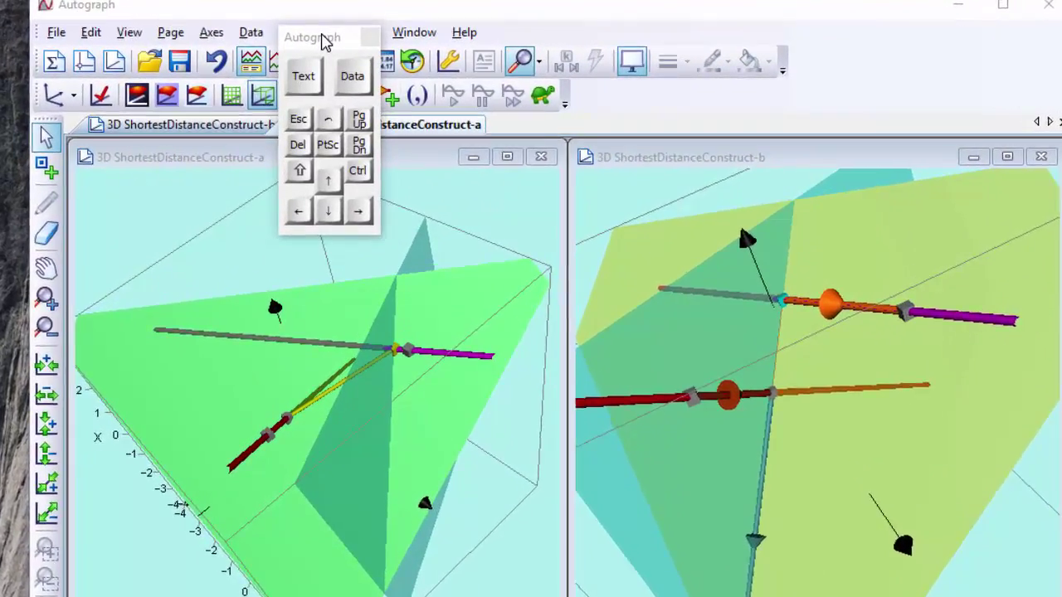
click(355, 183)
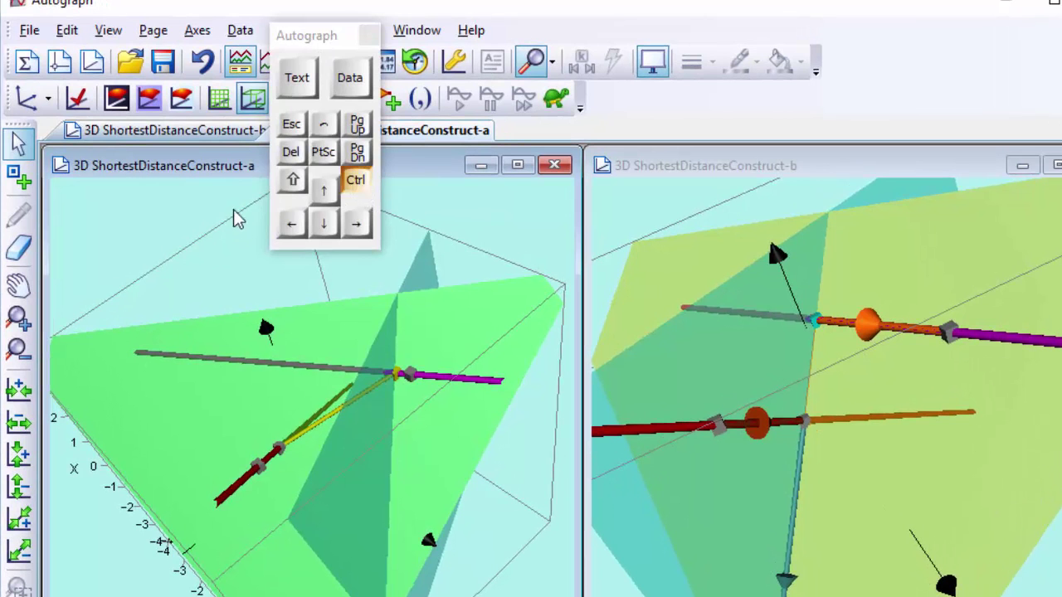
drag(237, 218, 235, 361)
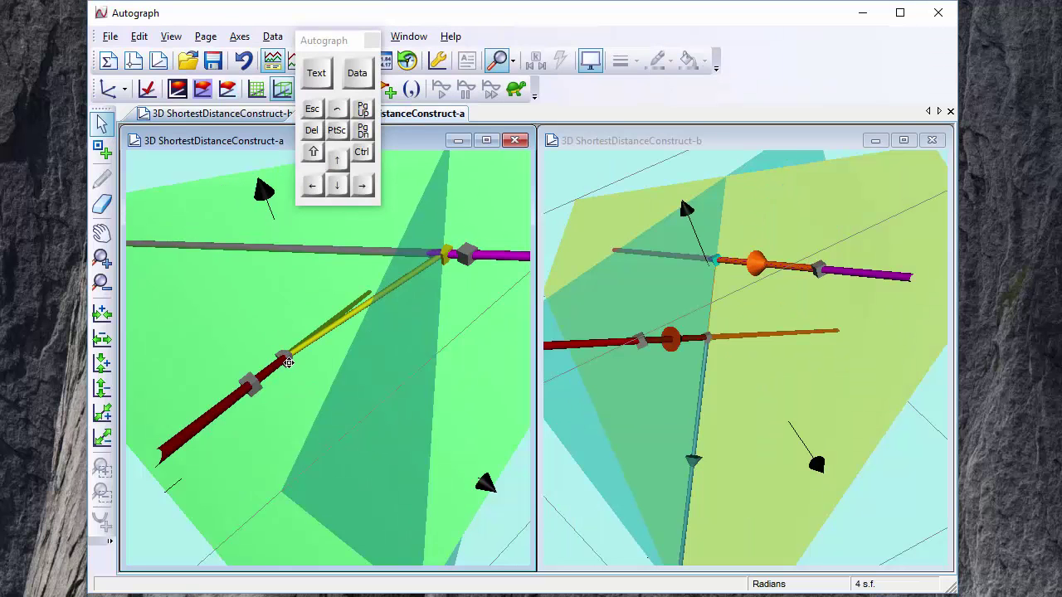
Move the point where the yellow segment meets the red line in coarse steps of 0.1 to x = 1.2, comparing segment lengths.
click(290, 356)
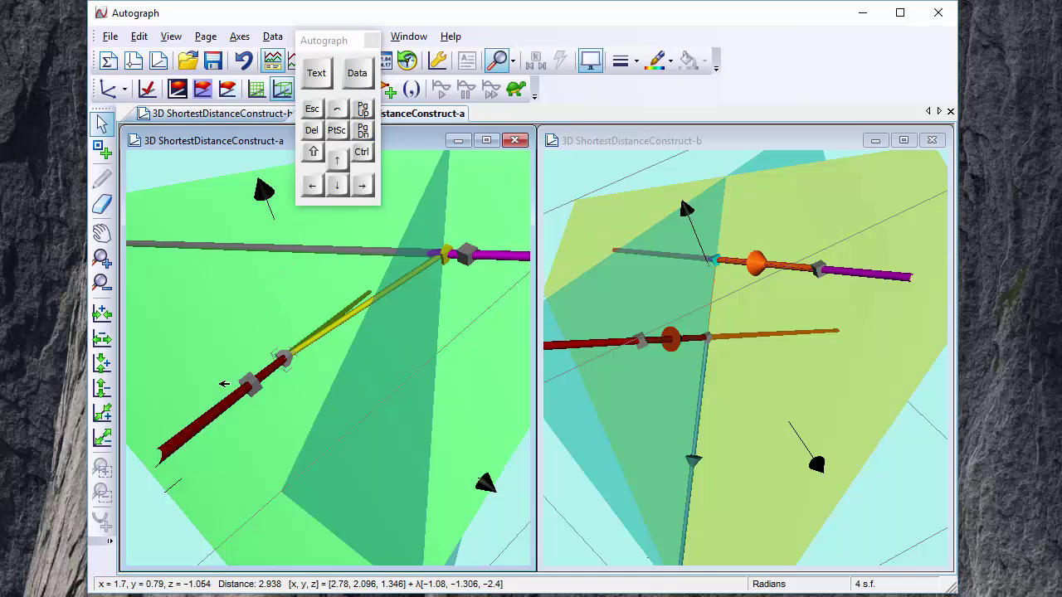
click(363, 187)
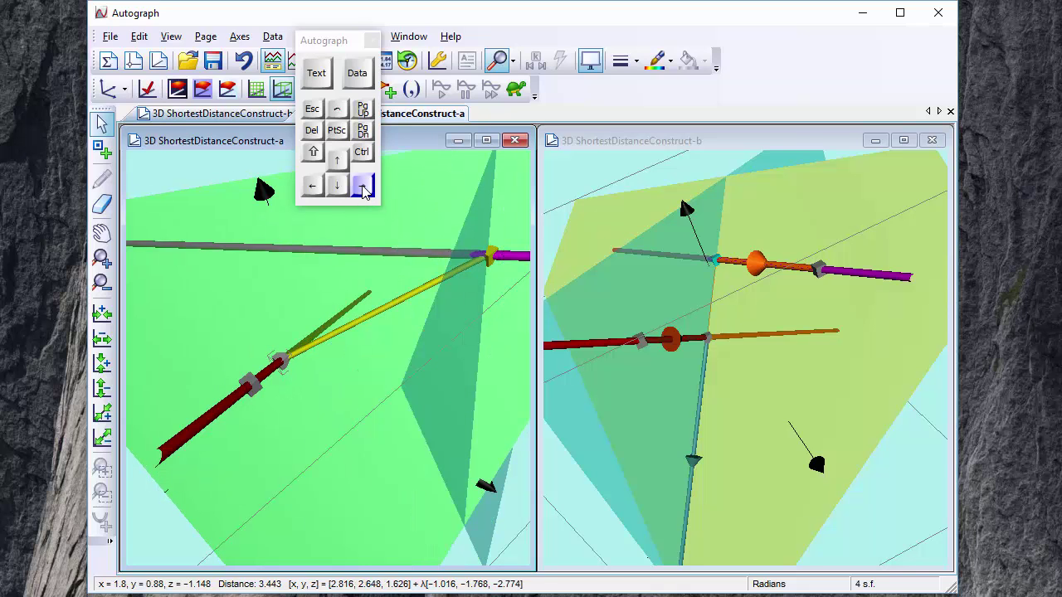
click(312, 188)
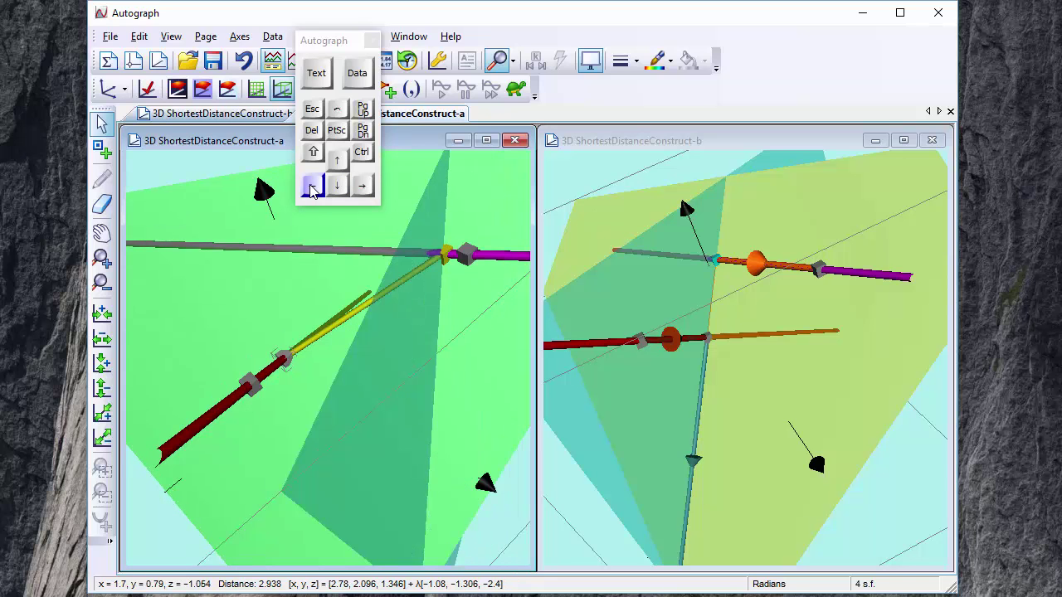
click(312, 188)
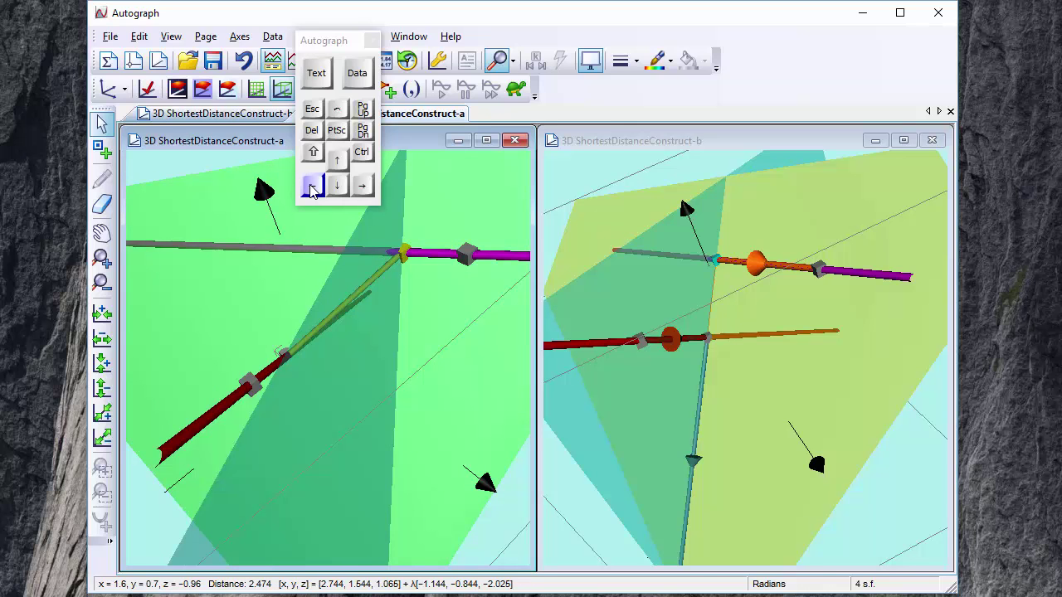
click(312, 187)
click(312, 187)
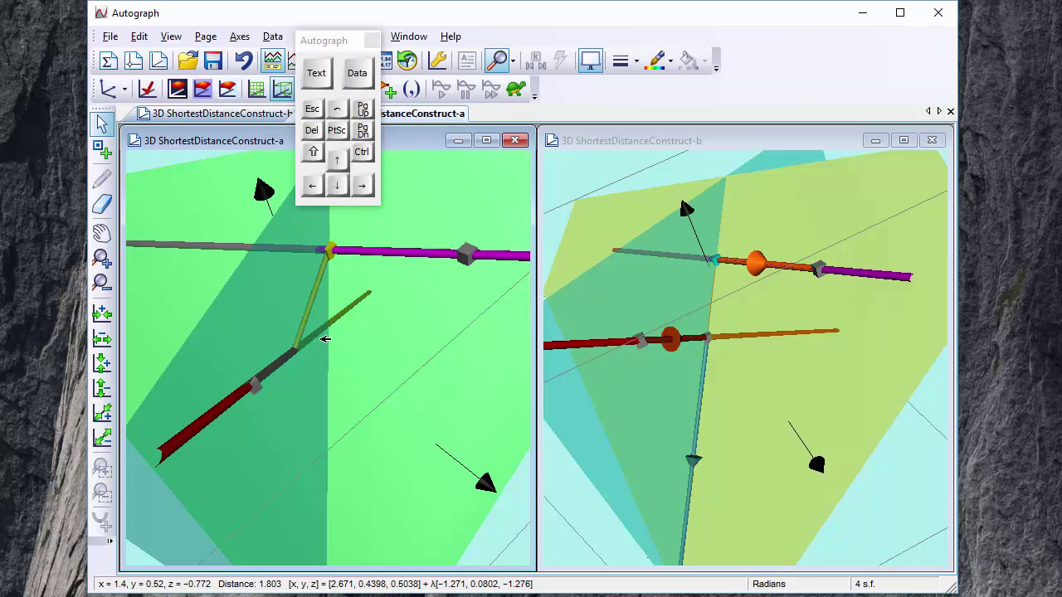
click(318, 187)
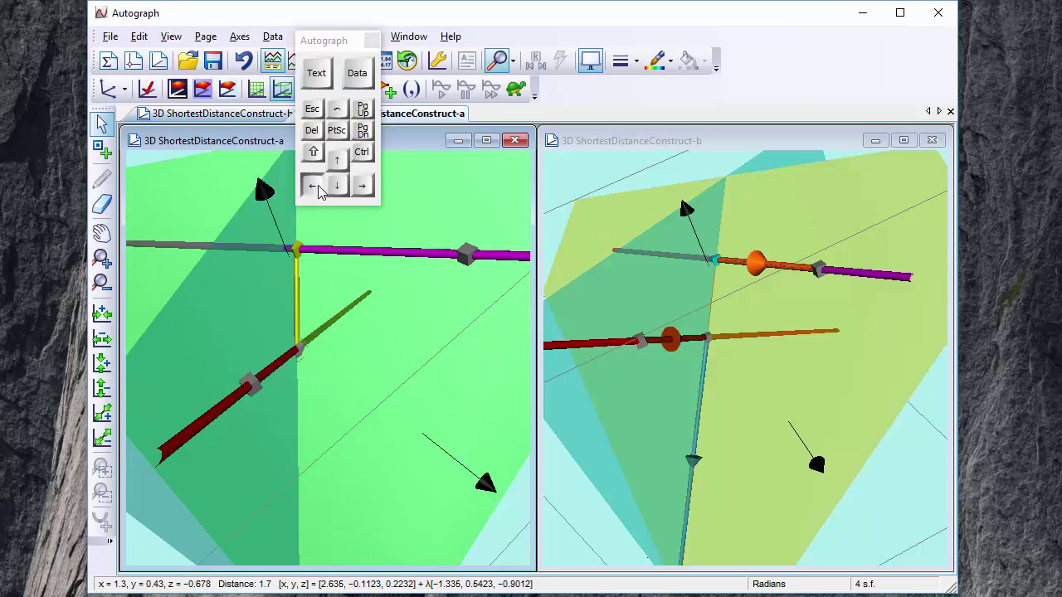
click(320, 189)
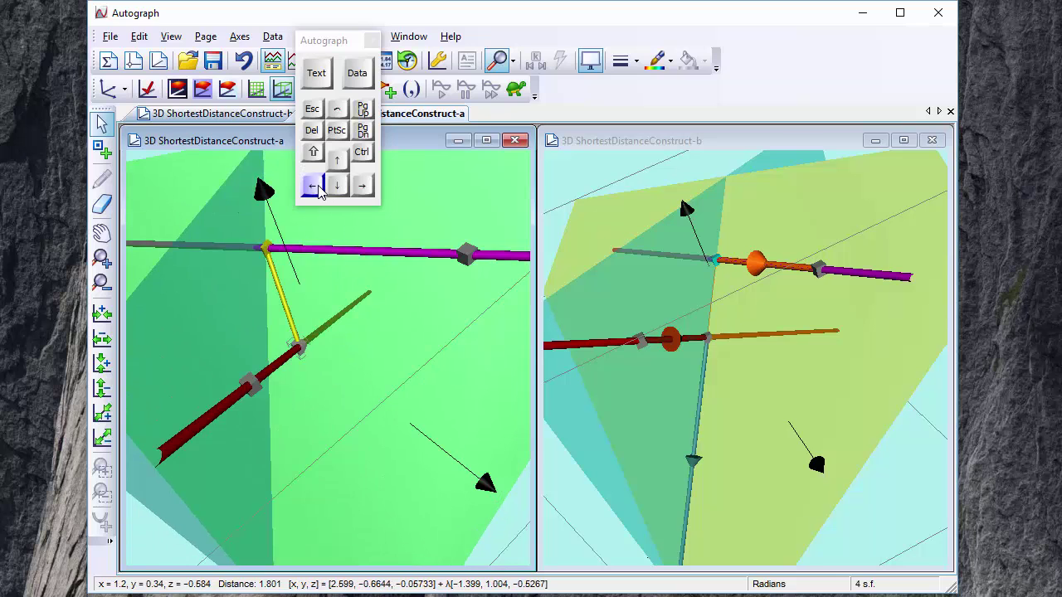
Move the point on the red line in fine steps of 0.01 to about x = 1.3, minimising the yellow segment's length.
click(361, 153)
click(364, 186)
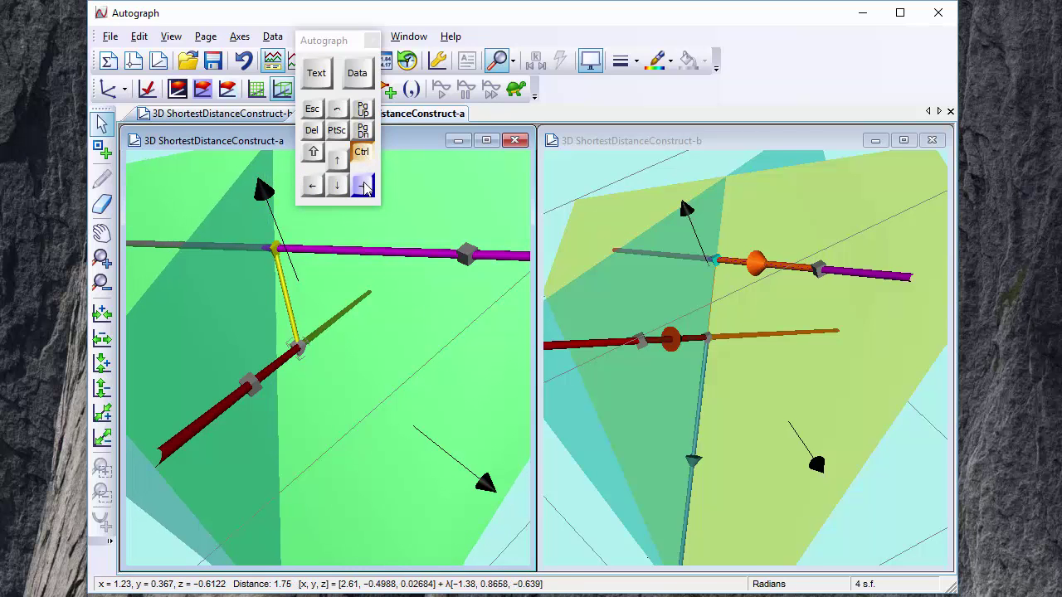
click(365, 188)
click(365, 188)
click(365, 188)
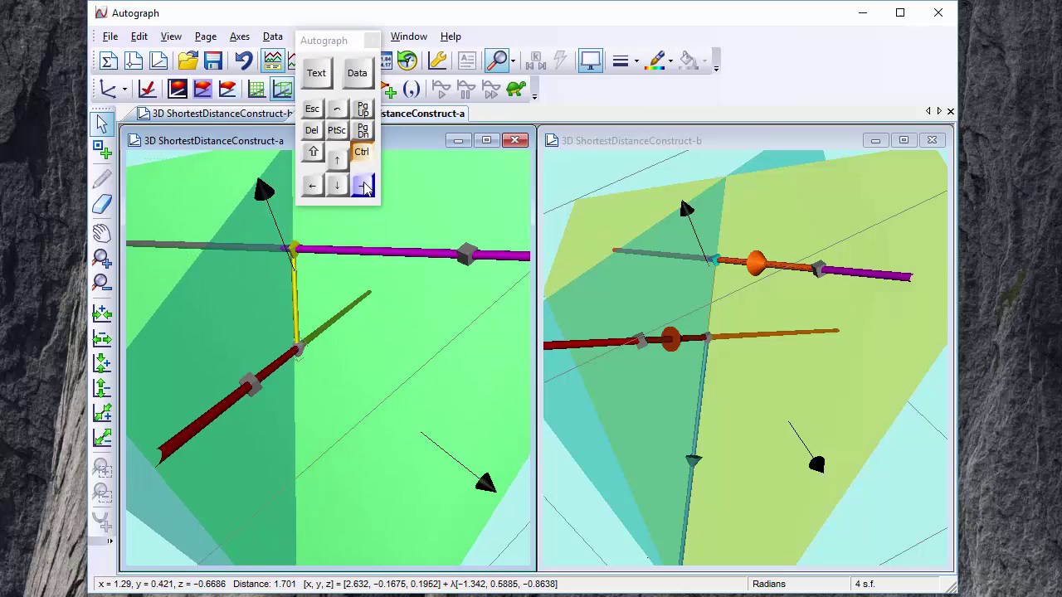
click(365, 187)
click(365, 188)
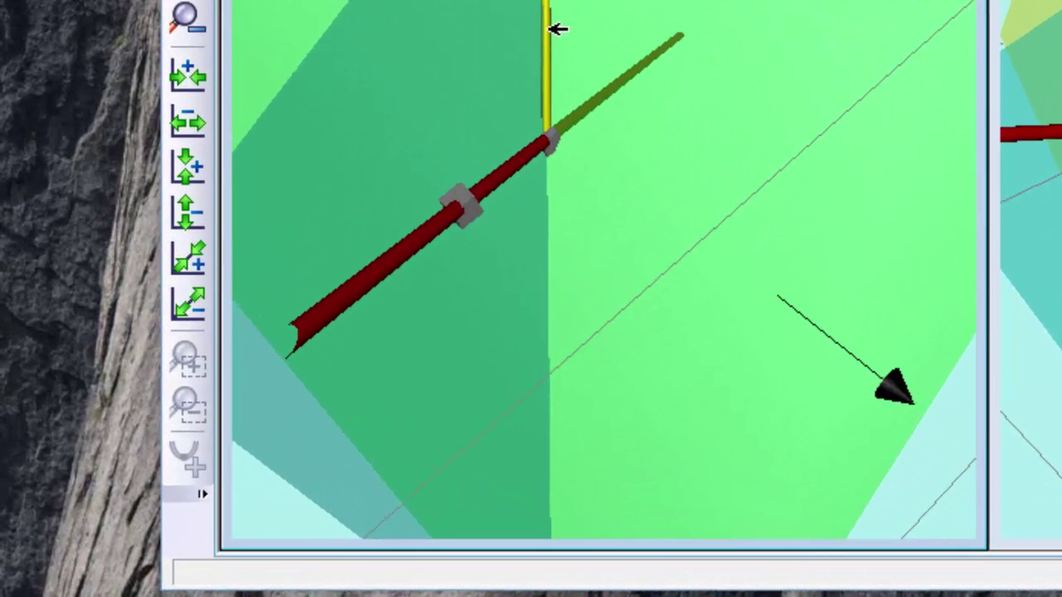
click(303, 288)
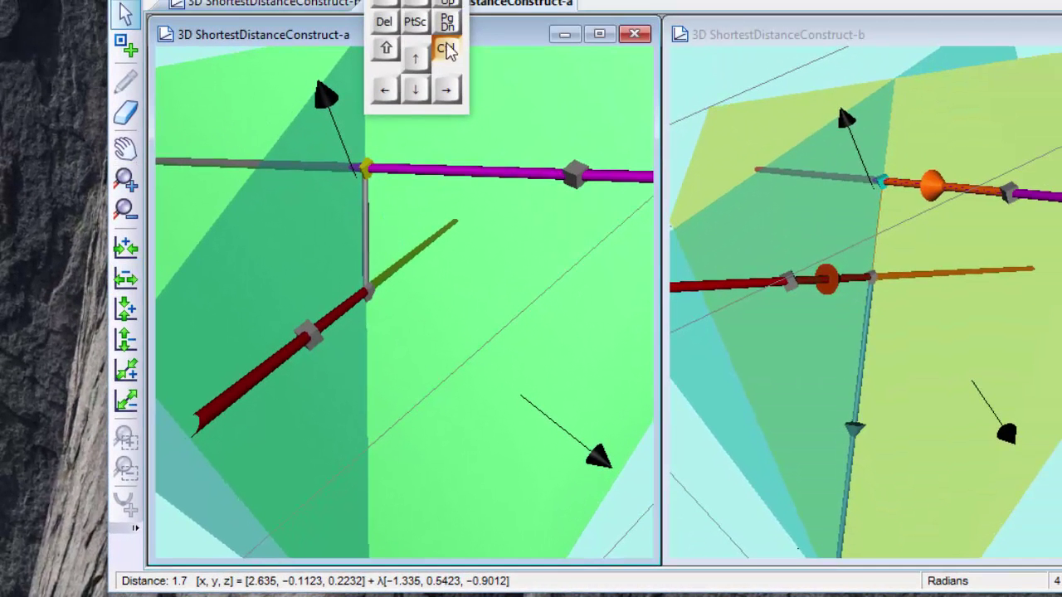
Delete both perpendicular planes along with the yellow segment that depends on them, keeping the red and purple lines.
key(ctrl+Up)
click(125, 150)
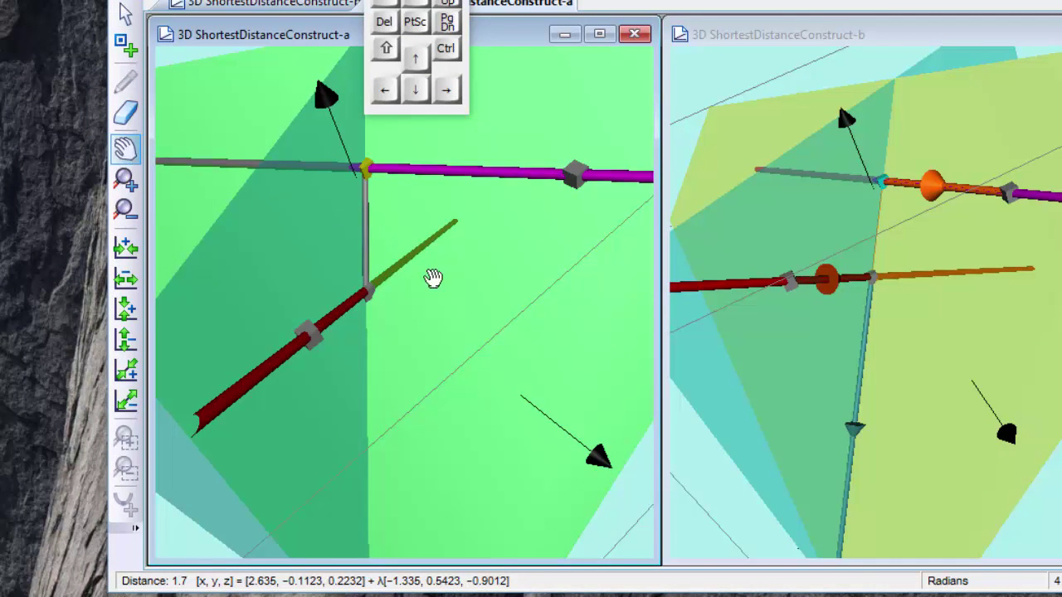
ctrl+drag(433, 279, 490, 135)
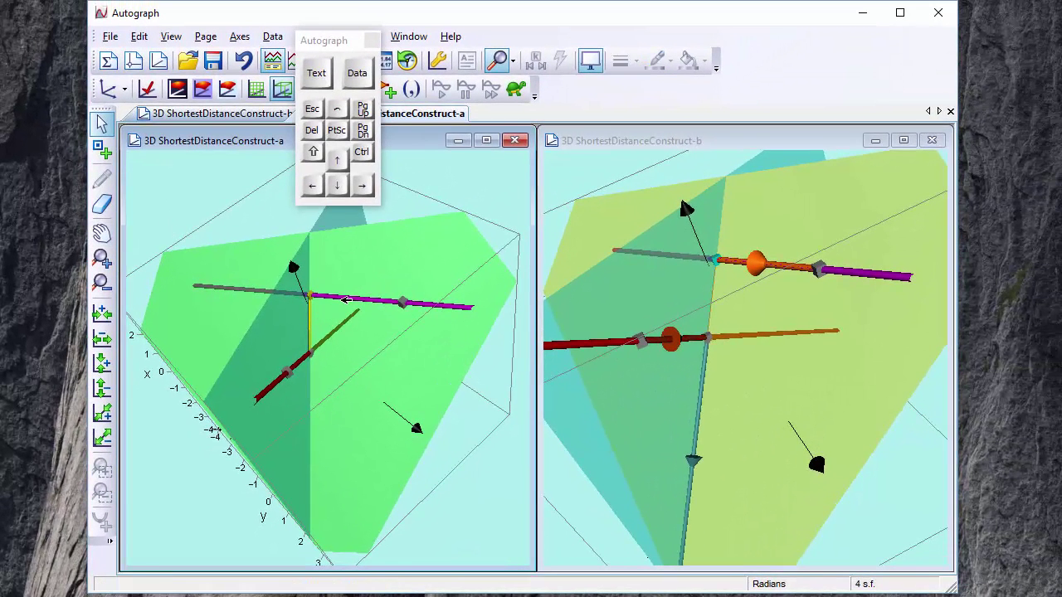
click(315, 316)
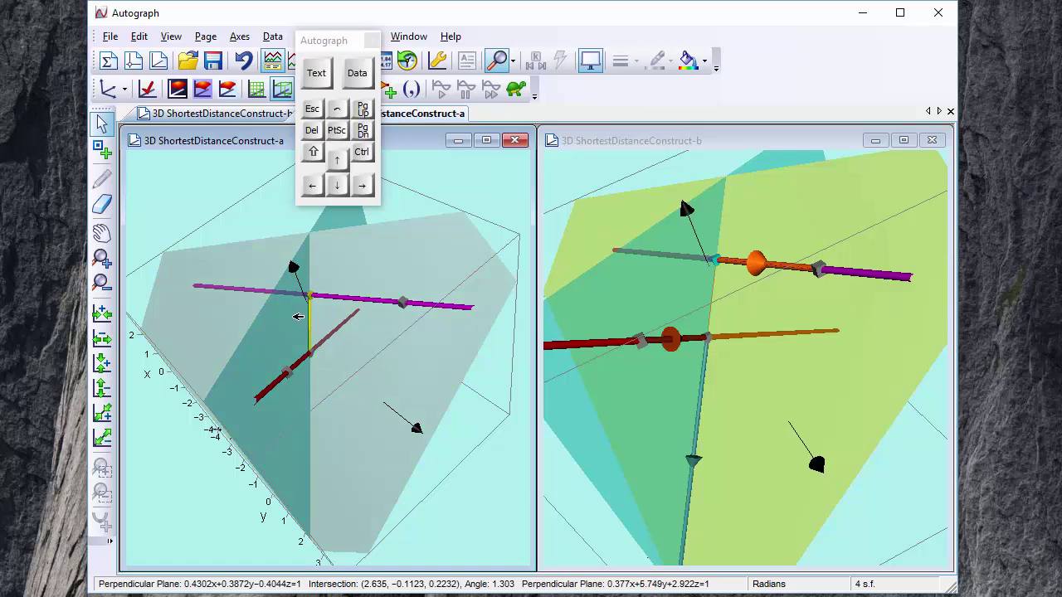
shift+click(297, 317)
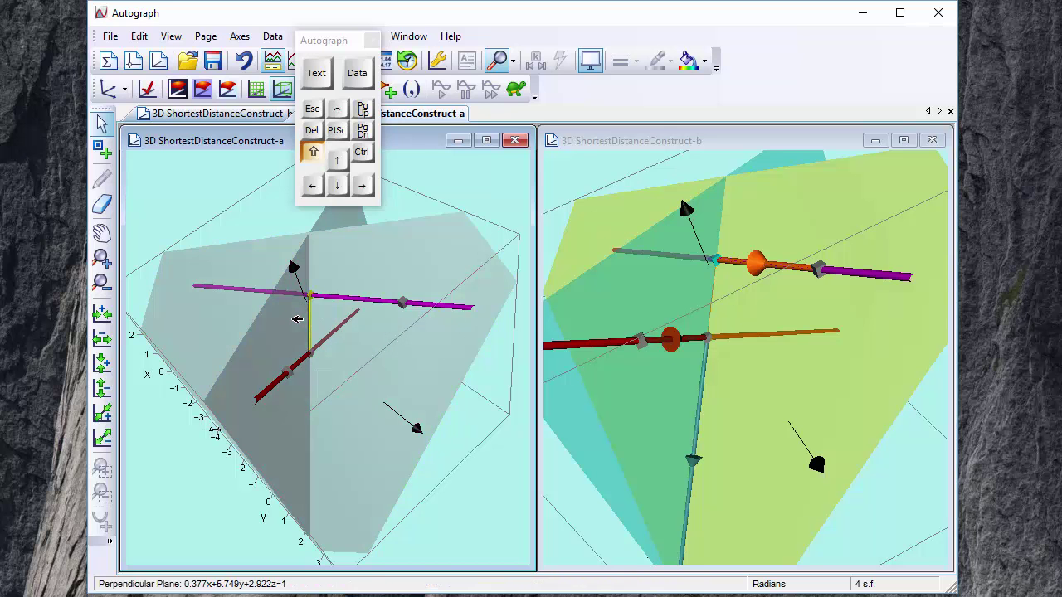
key(Delete)
click(416, 319)
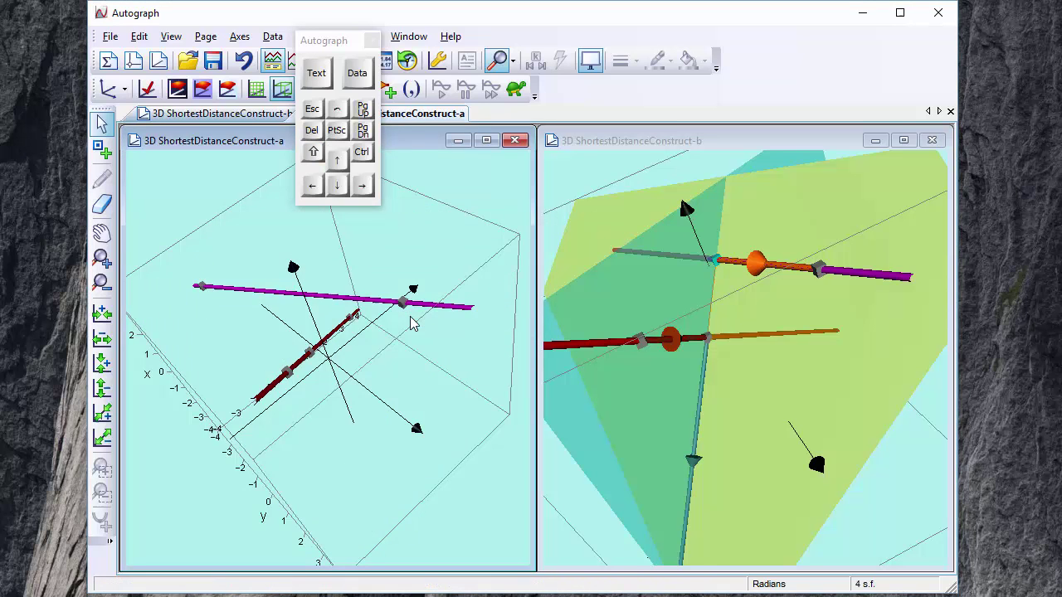
Construct the shortest distance between the red and purple lines.
click(308, 355)
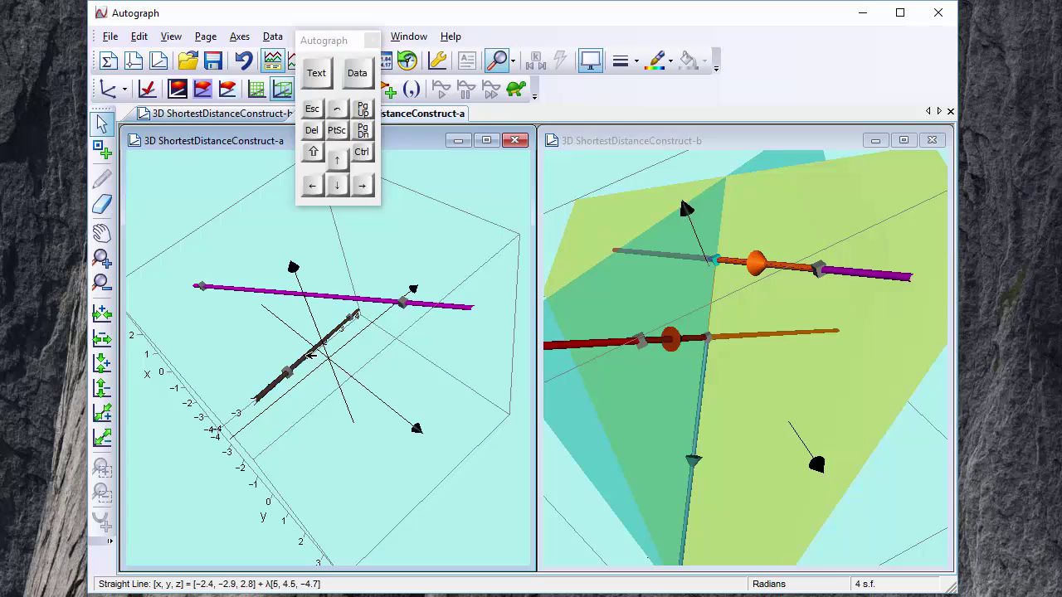
shift+click(368, 299)
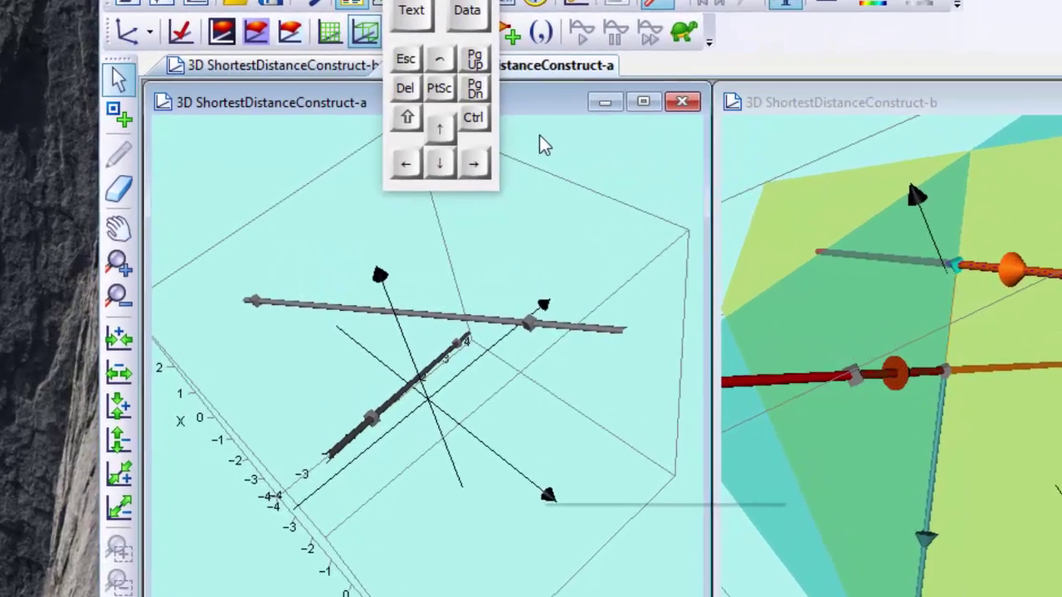
right_click(413, 184)
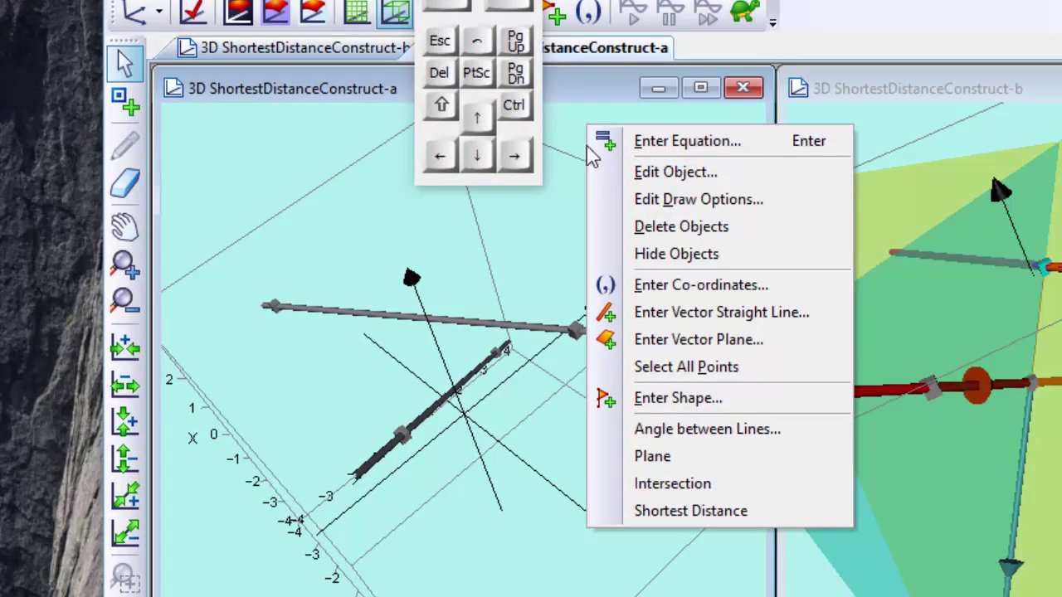
click(660, 510)
click(459, 456)
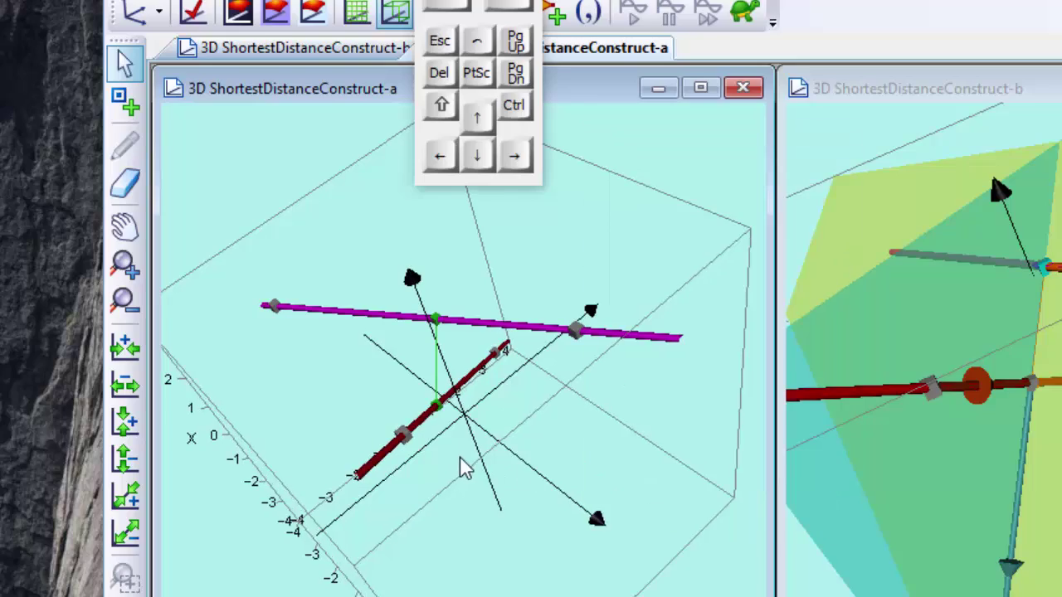
Place a point at each end of the green shortest-distance segment, on the purple and red lines.
right_drag(460, 456, 393, 421)
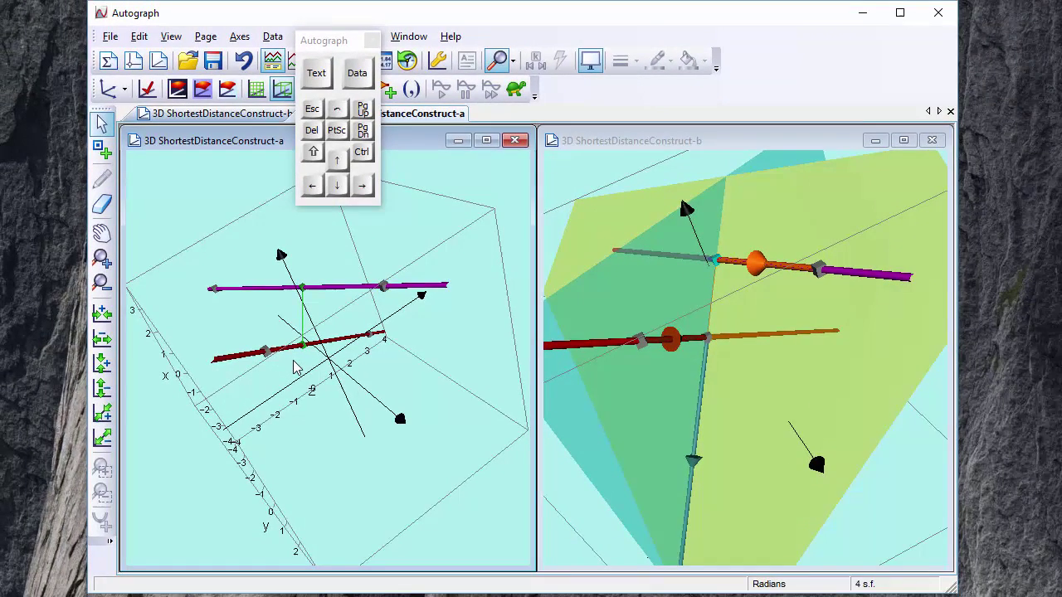
right_drag(293, 369, 294, 370)
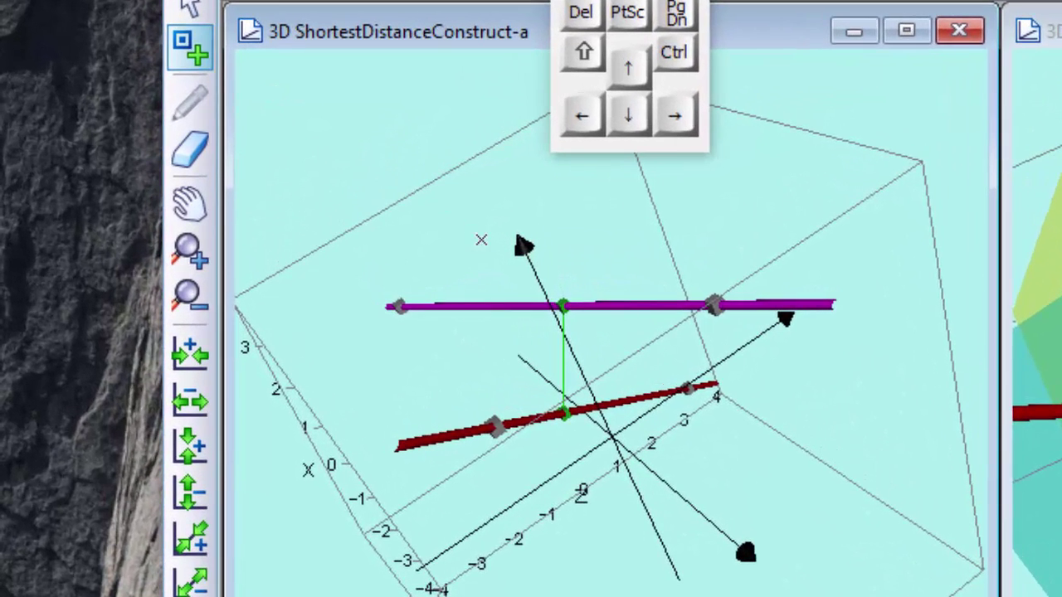
click(563, 308)
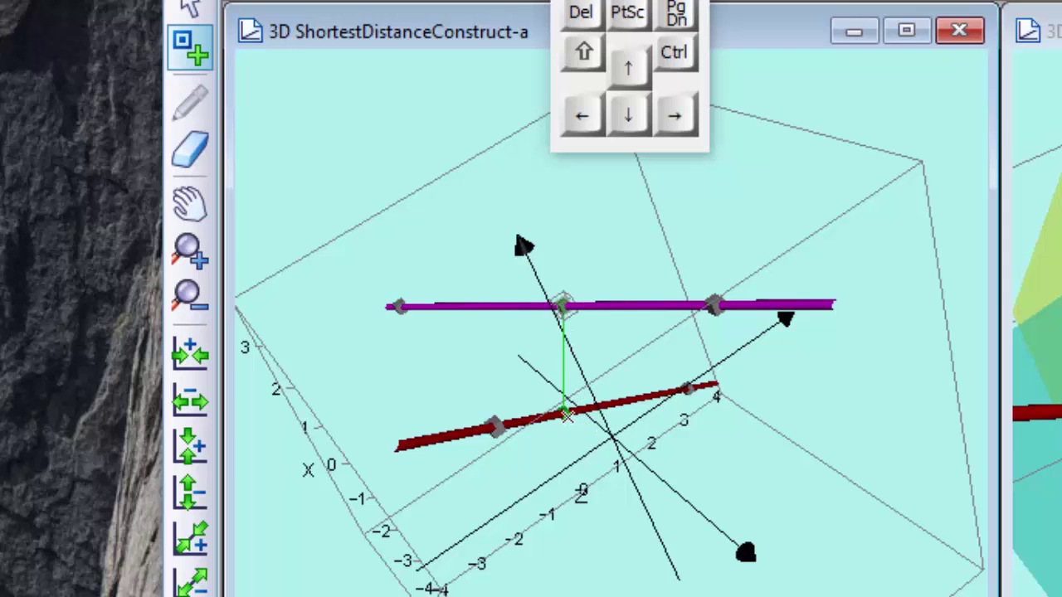
click(566, 413)
click(190, 7)
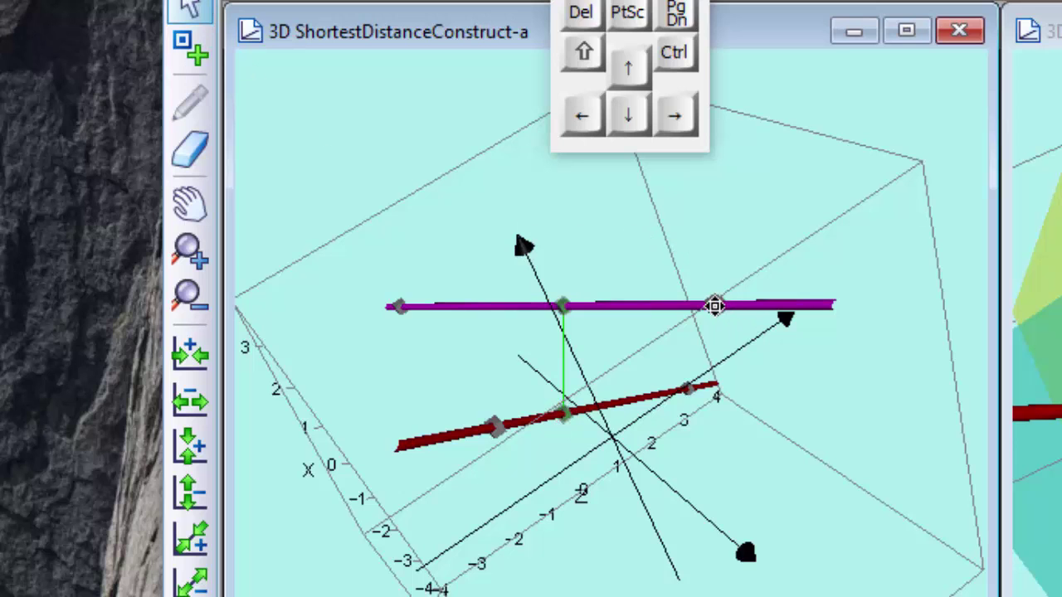
Create a vector along the purple line and another along the red line, each using the new segment endpoint and a neighbouring point.
click(715, 306)
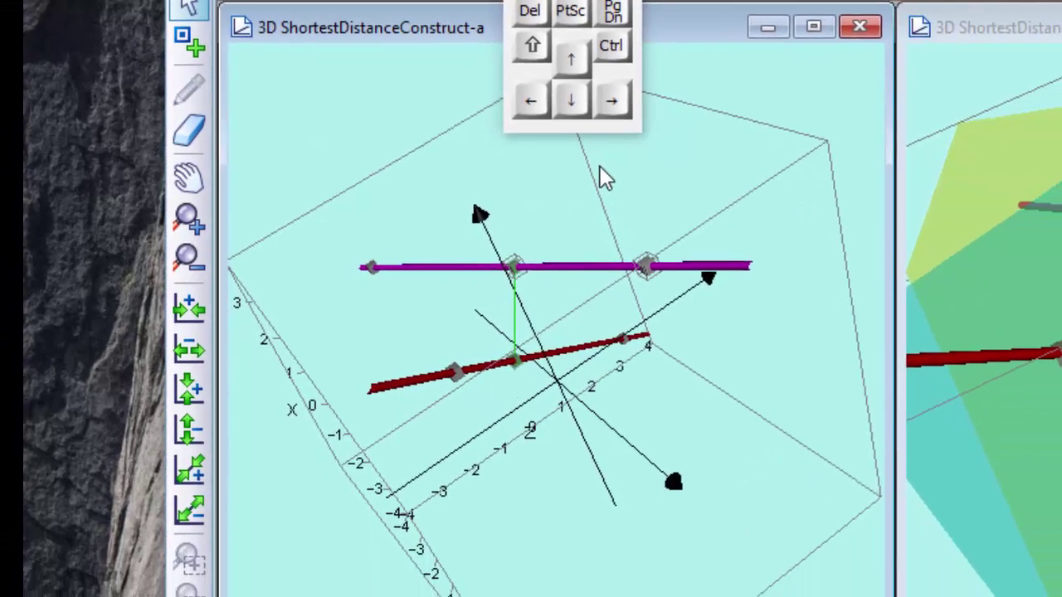
right_click(662, 193)
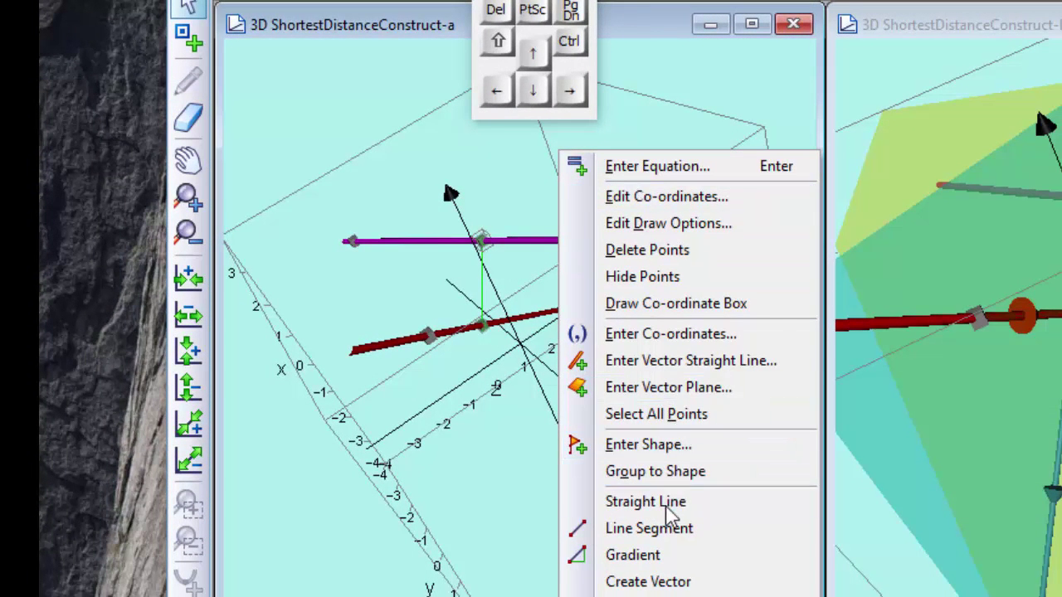
click(648, 581)
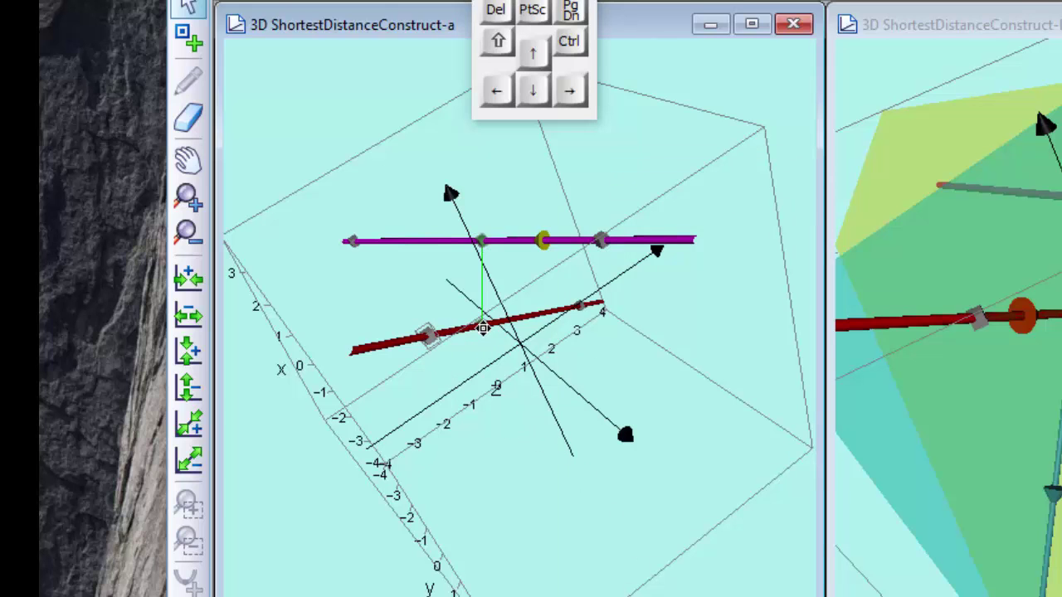
right_click(488, 374)
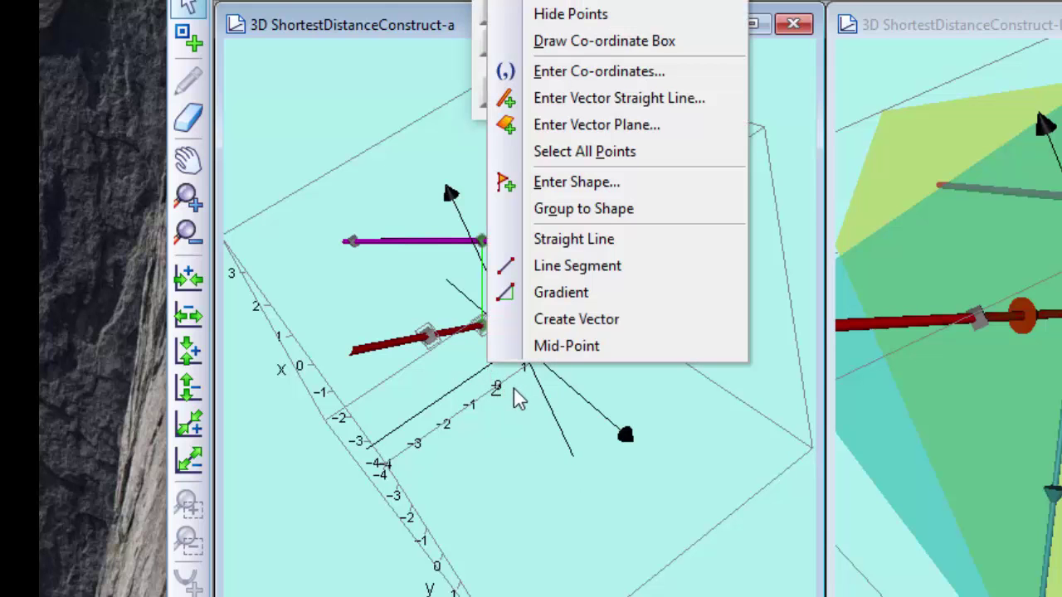
click(571, 320)
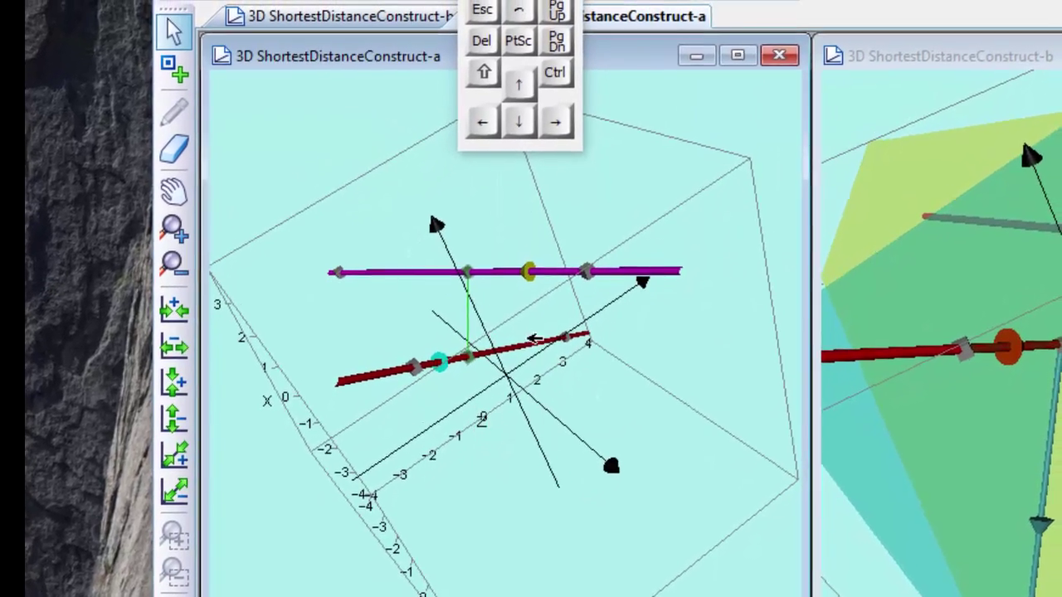
Create the cross product of the two vectors at the shortest-distance segment's endpoint on the red line.
right_drag(516, 274, 519, 371)
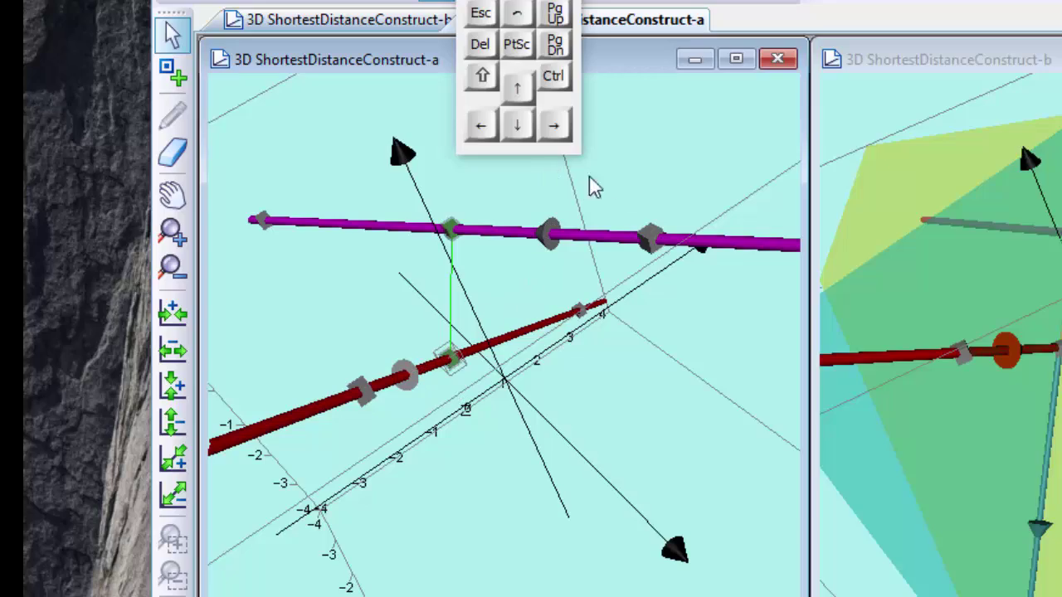
right_click(621, 91)
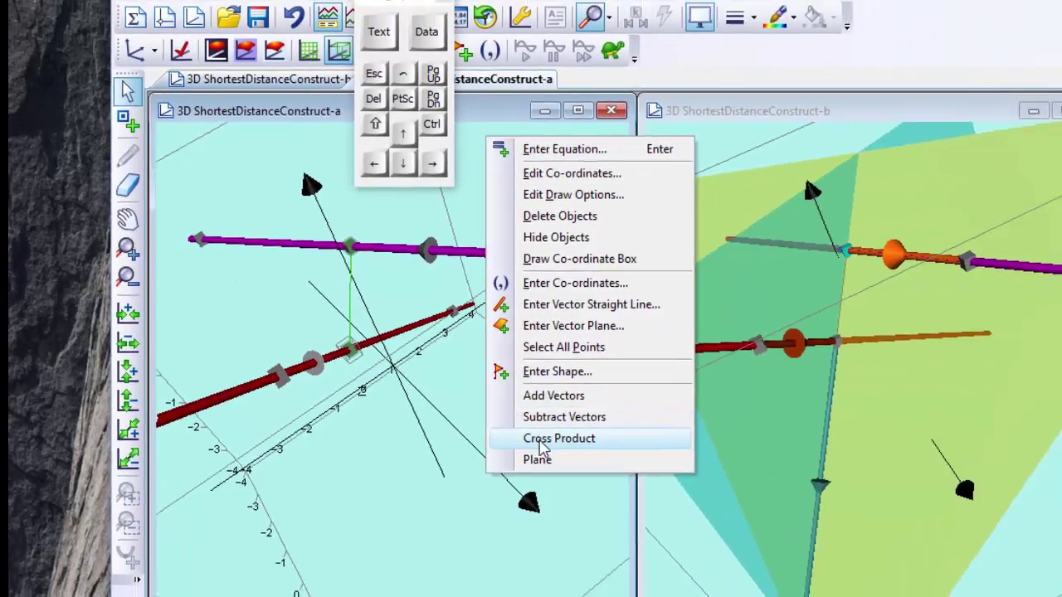